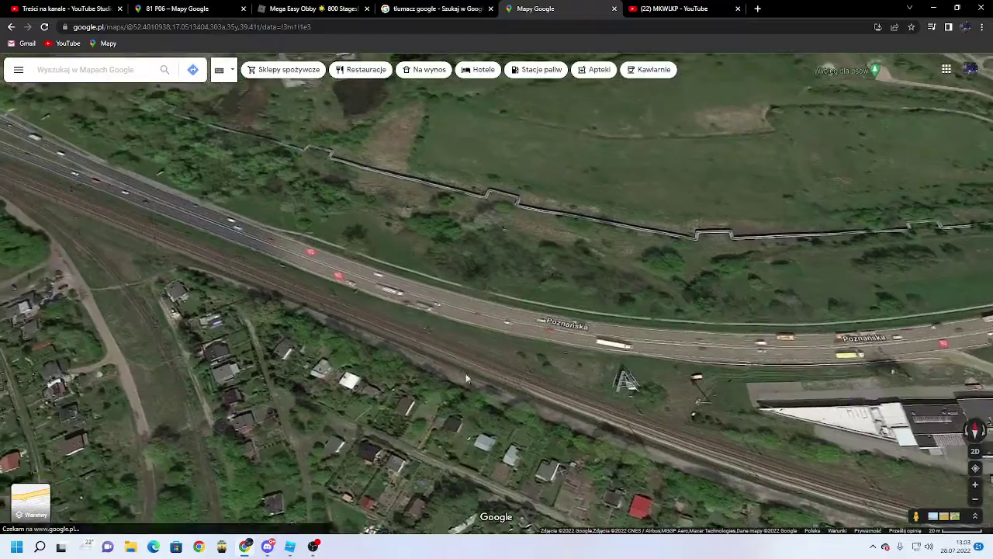
Follow the railway line beside Poznańska street on the satellite map as far as the Volkswagen Poznań plant.
left_click_drag(466, 377, 535, 419)
left_click_drag(437, 357, 503, 372)
mouse_move(284, 290)
left_mouse_down()
mouse_move(383, 303)
mouse_move(375, 319)
mouse_move(400, 334)
left_mouse_up()
left_click_drag(376, 324, 559, 434)
mouse_move(274, 382)
left_mouse_down()
mouse_move(321, 334)
mouse_move(332, 300)
mouse_move(388, 325)
left_mouse_up()
left_click_drag(265, 308, 390, 385)
left_click_drag(341, 362, 598, 421)
mouse_move(233, 233)
left_mouse_down()
mouse_move(310, 237)
mouse_move(536, 357)
left_mouse_up()
left_click_drag(59, 251, 324, 429)
scroll(324, 429, "down", 3)
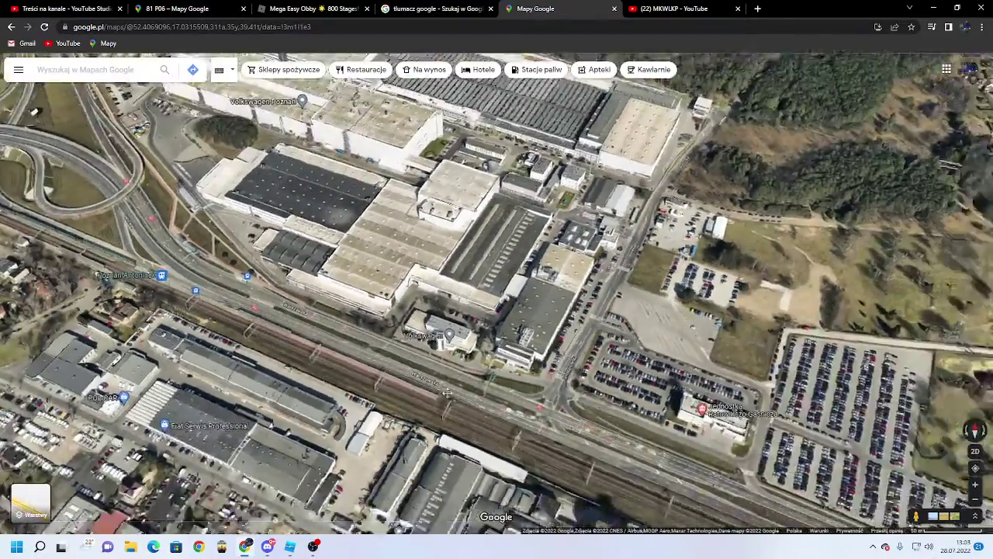
Examine the railway bridge crossing Warszawska street and the tracks near Za Cybiną.
left_click_drag(621, 458, 299, 288)
left_click_drag(740, 426, 648, 331)
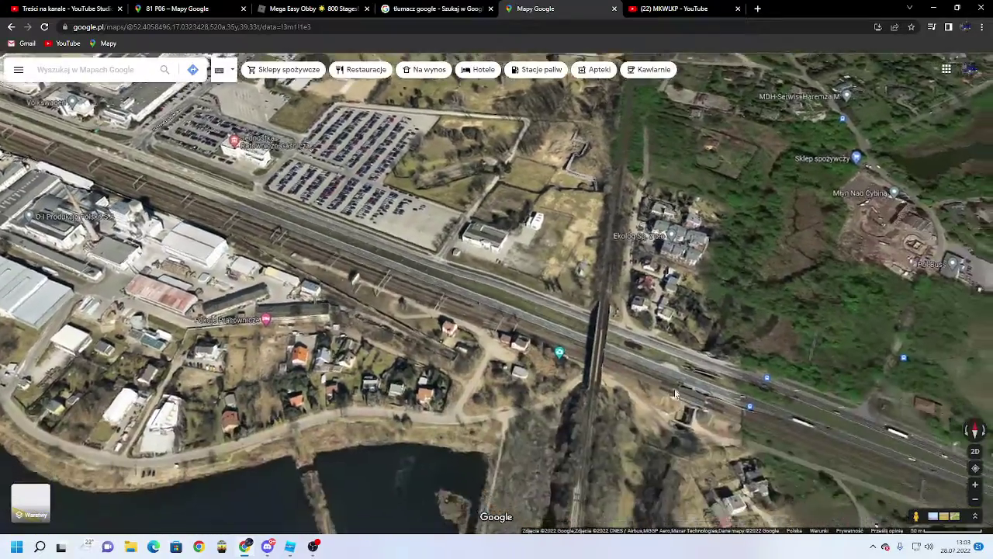
scroll(696, 399, "up", 5)
left_click_drag(743, 330, 801, 295)
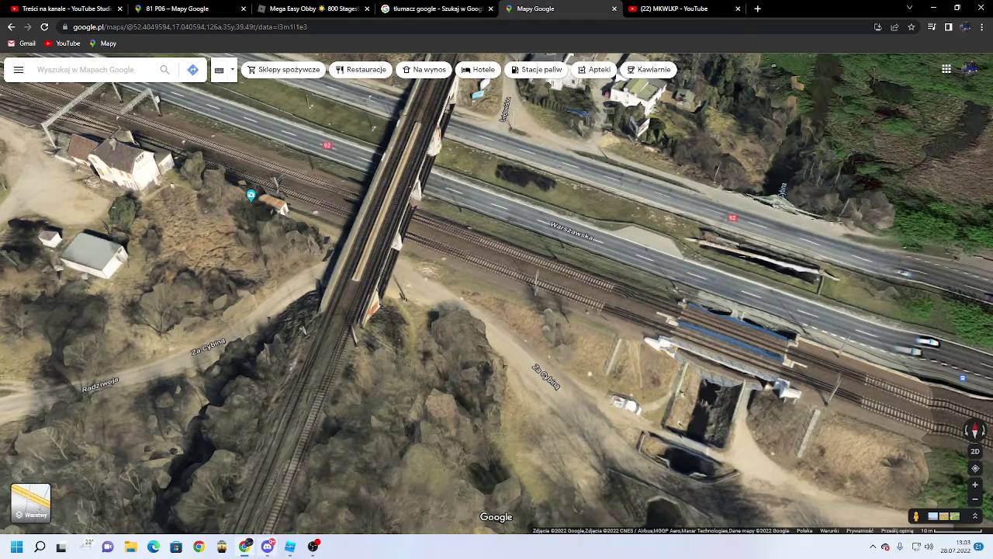
scroll(521, 253, "down", 2)
left_click_drag(521, 255, 523, 331)
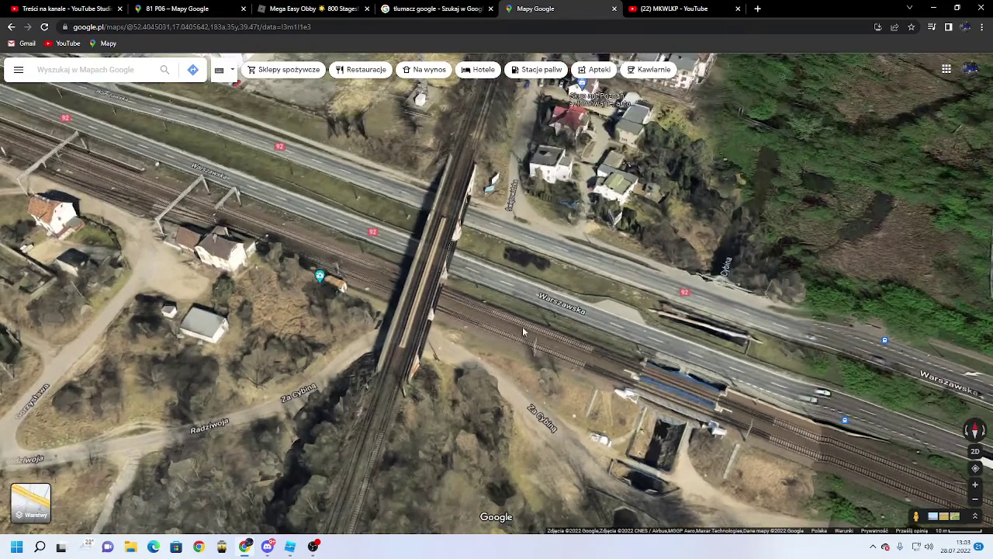
Survey the wider area around the line and examine the Poznań Antoninek station platform beside Warszawska street up close.
scroll(424, 336, "down", 3)
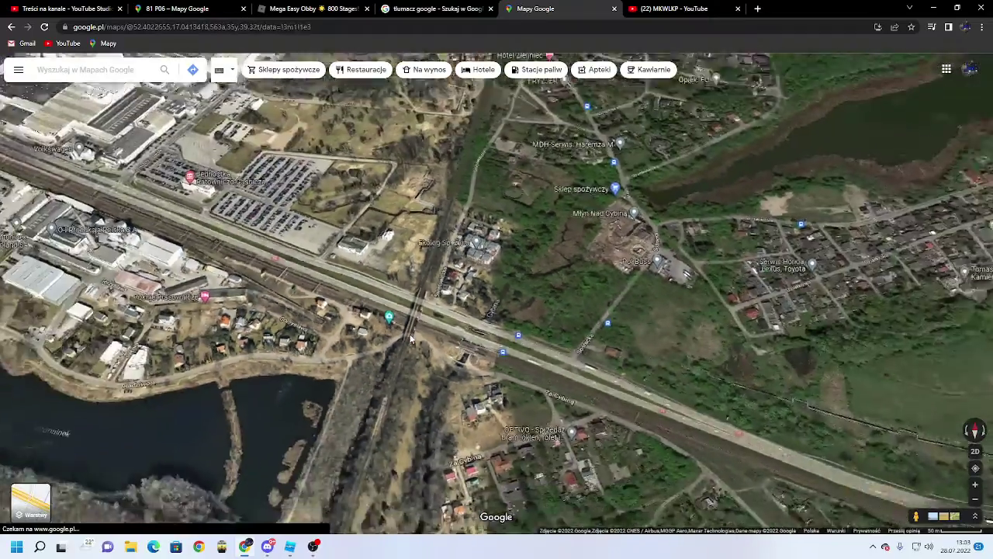
scroll(411, 340, "down", 2)
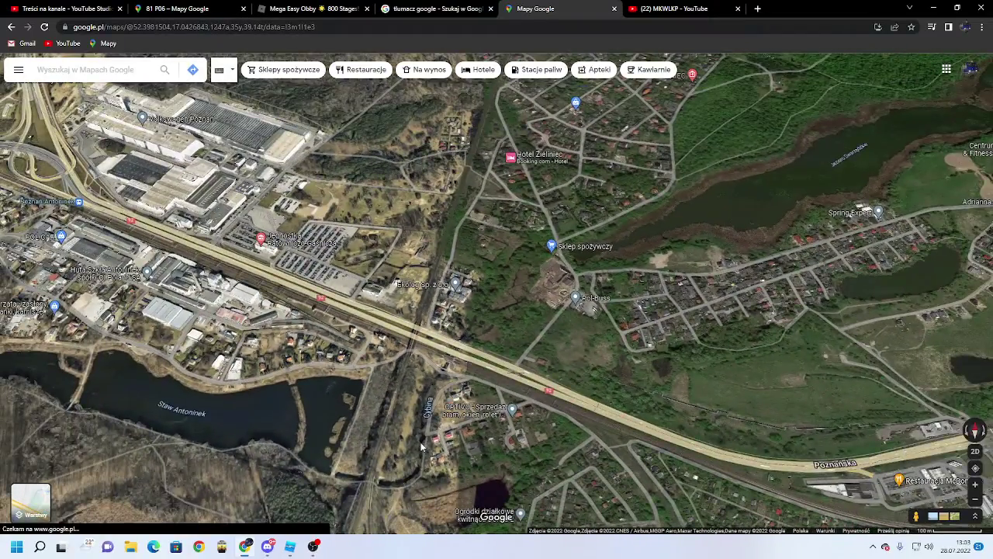
scroll(421, 447, "down", 3)
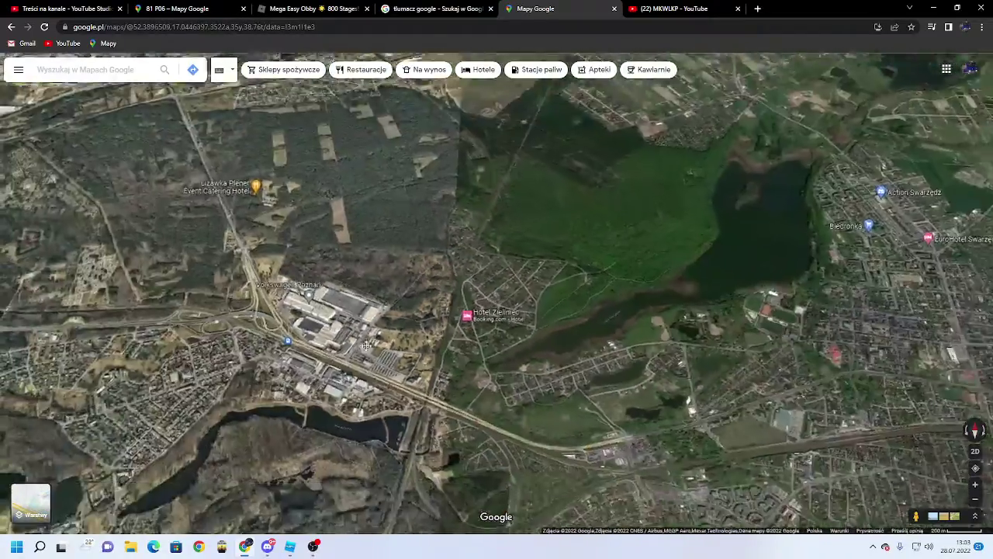
scroll(366, 345, "down", 4)
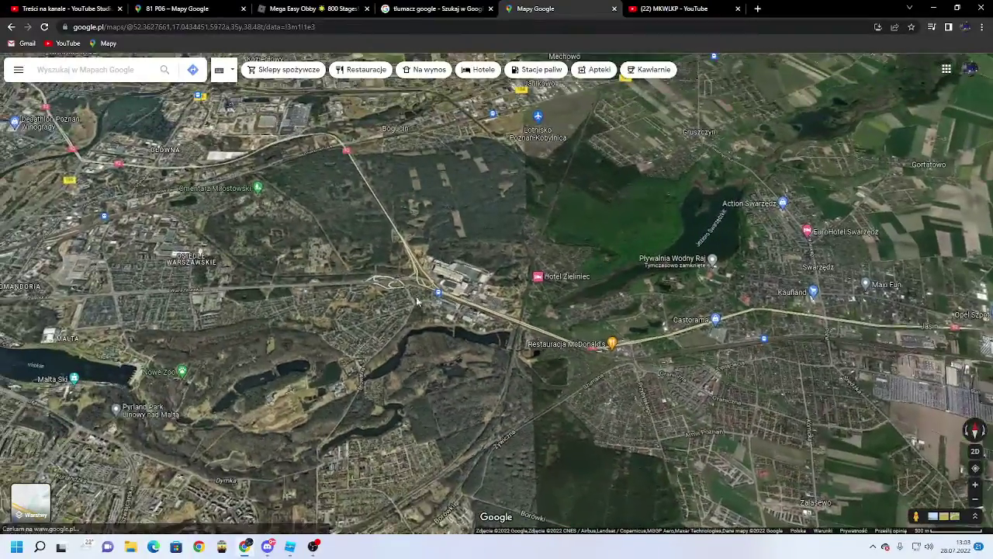
scroll(417, 301, "up", 6)
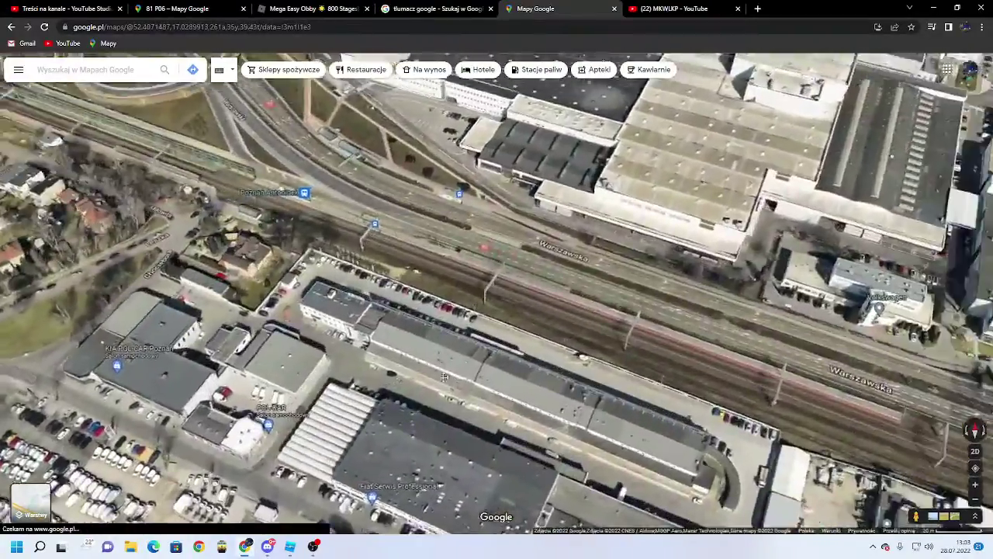
scroll(524, 309, "up", 3)
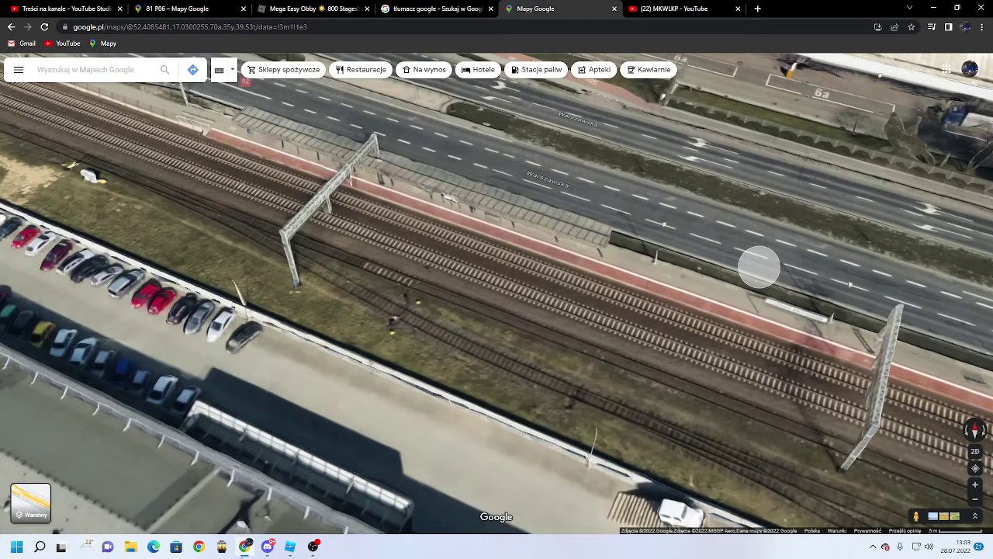
Switch to Roblox Studio, search the Toolbox models for "Red" and insert the Red line model.
mouse_move(245, 547)
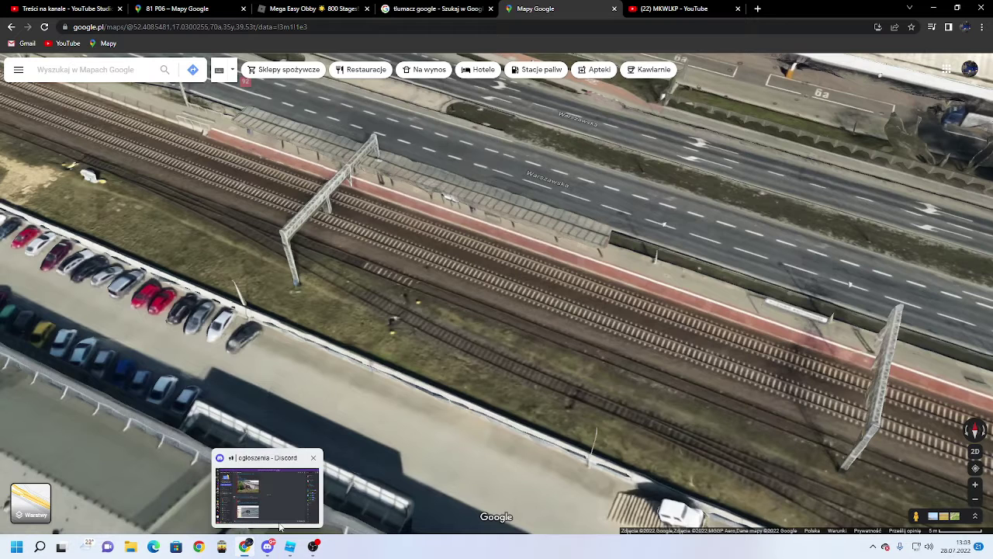
left_click(289, 548)
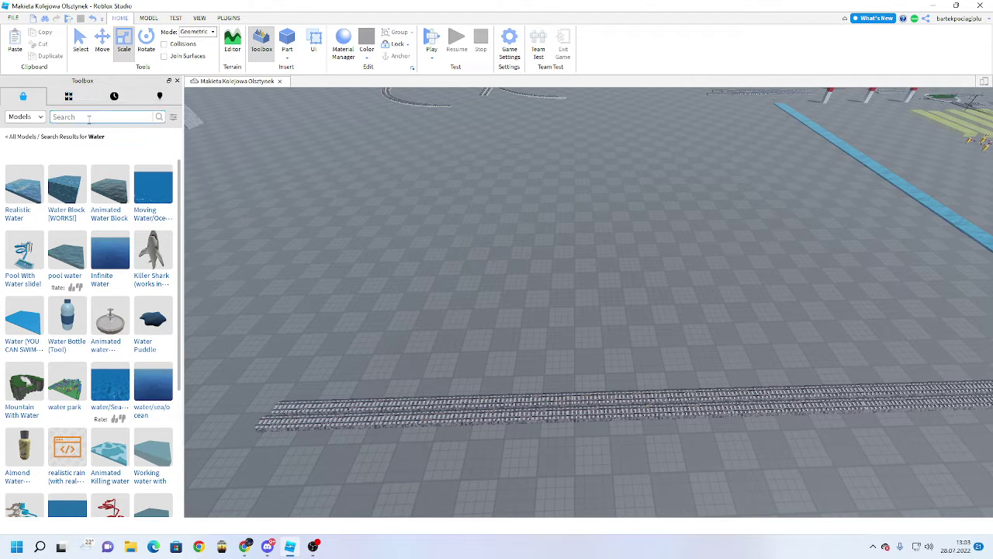
mouse_move(14, 169)
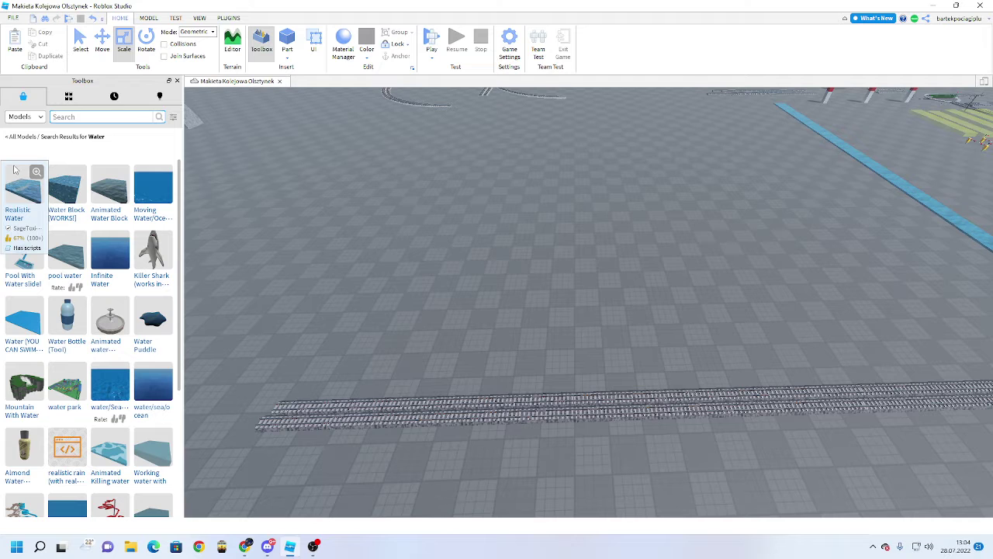
type("Red")
key("Return")
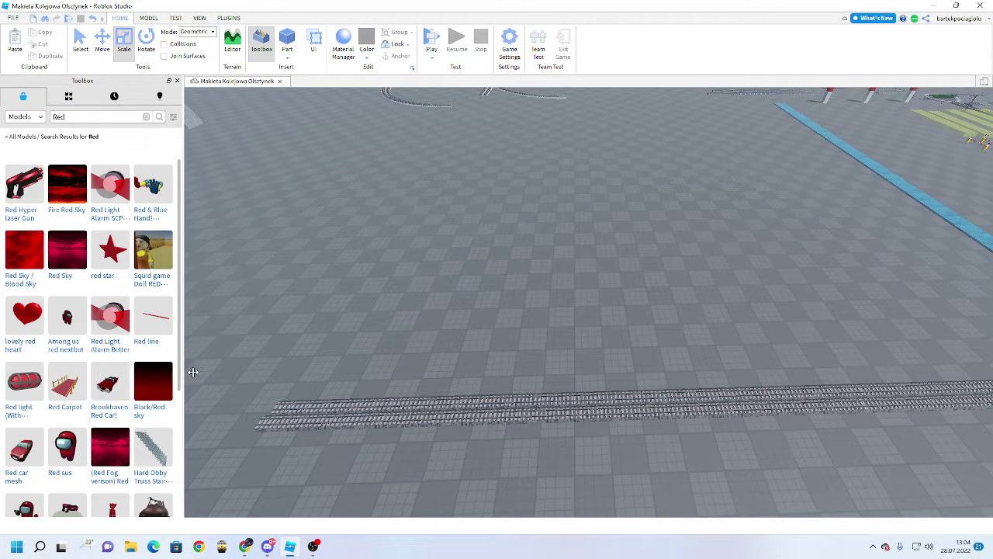
left_click(152, 336)
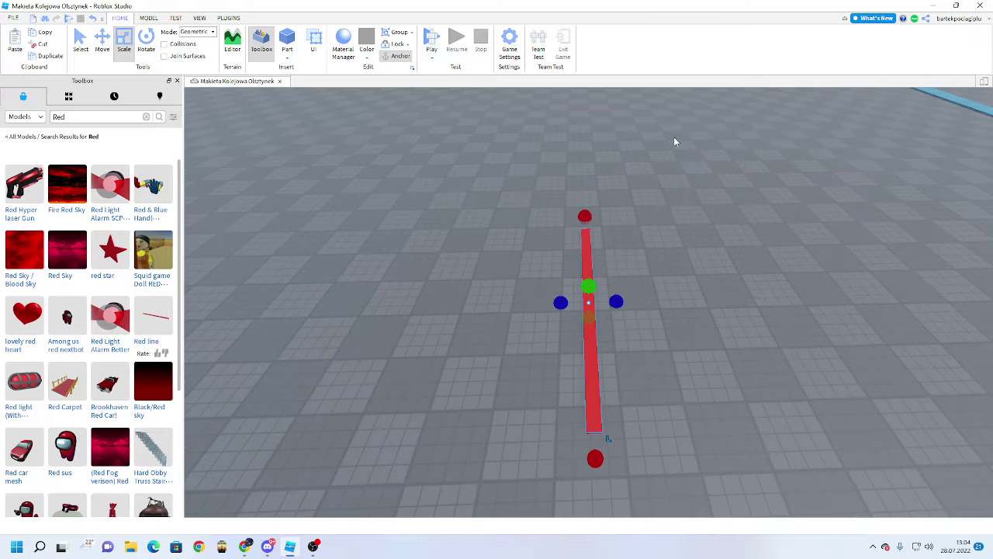
Shorten the red strip to a small block and place it beside the end of the double track.
left_click_drag(589, 208, 634, 340)
left_click(731, 371)
right_click_drag(731, 372, 563, 282)
left_click_drag(510, 243, 530, 233)
right_click_drag(513, 241, 530, 232)
left_click_drag(530, 232, 532, 231)
right_click_drag(530, 232, 532, 231)
key("w")
left_click_drag(533, 231, 530, 229)
right_click_drag(532, 230, 530, 229)
left_click_drag(530, 229, 528, 241)
right_click_drag(530, 229, 528, 242)
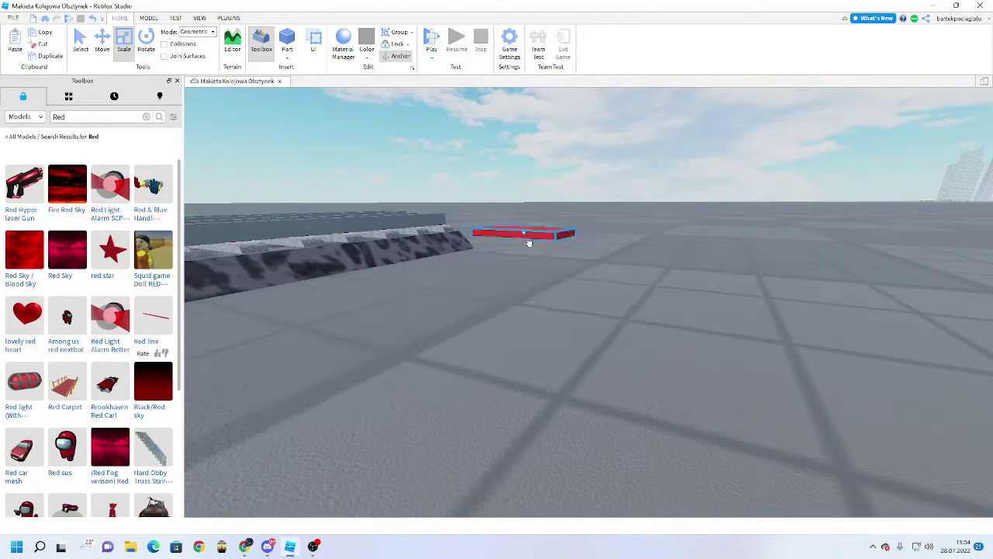
left_click_drag(527, 242, 546, 271)
Scale the red block into a long, wider platform running alongside the double track.
left_click_drag(533, 226, 535, 206)
right_click_drag(528, 255, 497, 237)
left_click_drag(492, 233, 400, 247)
scroll(626, 268, "down", 8)
mouse_move(625, 263)
left_mouse_down()
mouse_move(633, 301)
mouse_move(623, 277)
left_mouse_up()
scroll(632, 301, "up", 10)
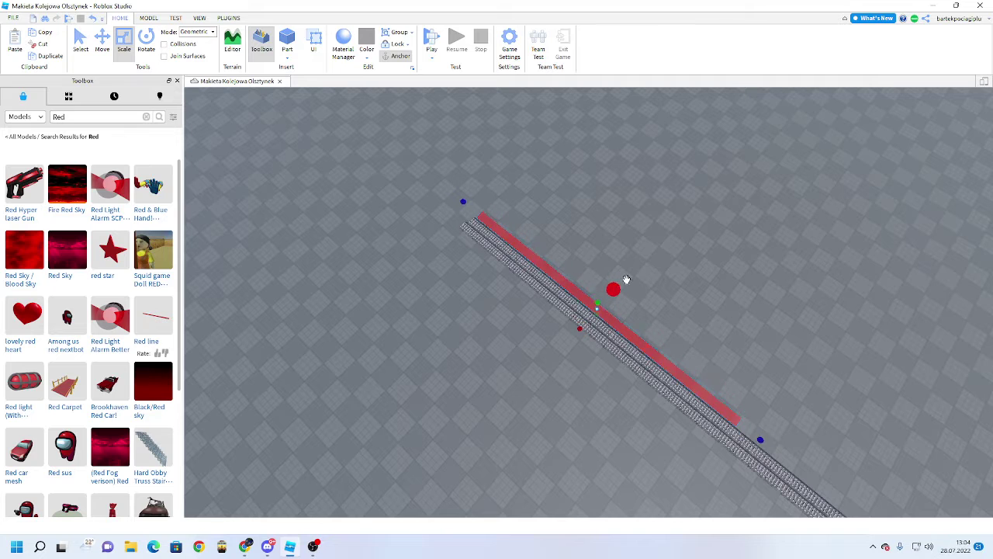
left_click(636, 277)
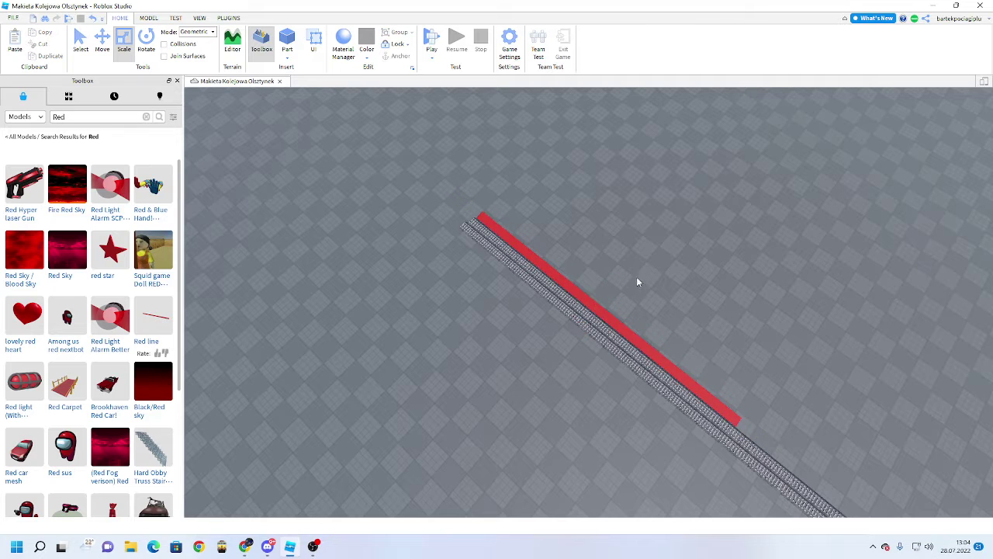
right_click_drag(637, 277, 640, 352)
left_click(610, 383)
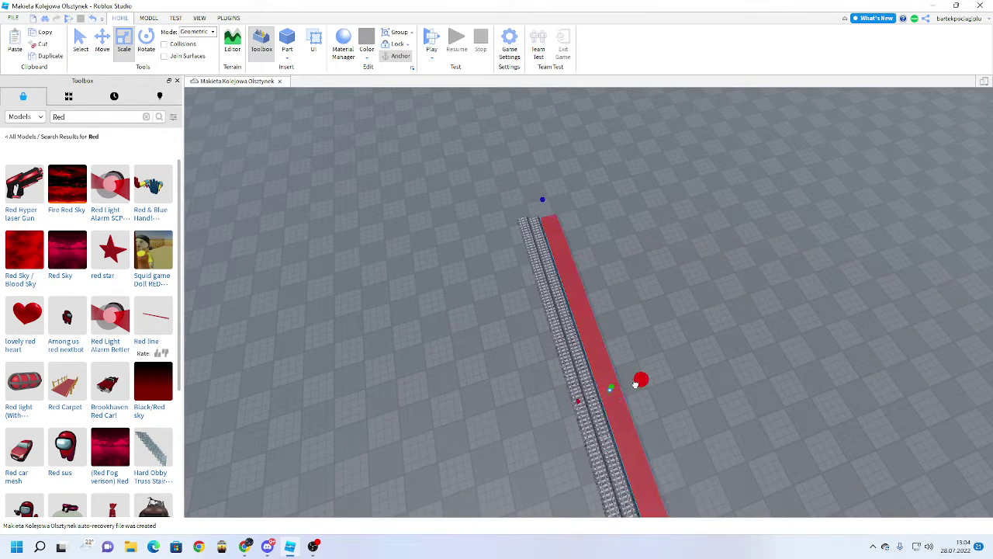
left_click(665, 376)
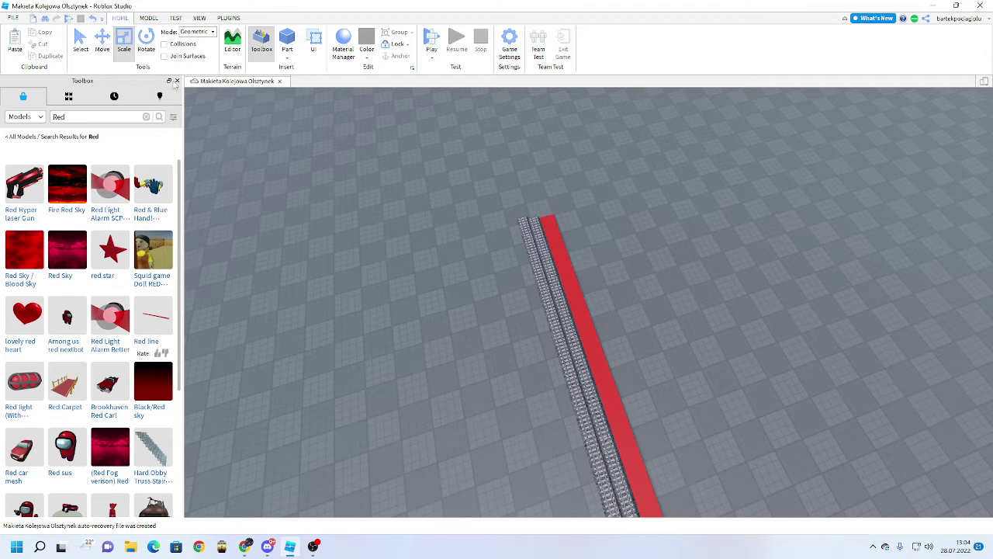
Search the Toolbox models for "White" and insert the White Wall model.
left_click(93, 118)
key("BackSpace")
key("BackSpace")
key("BackSpace")
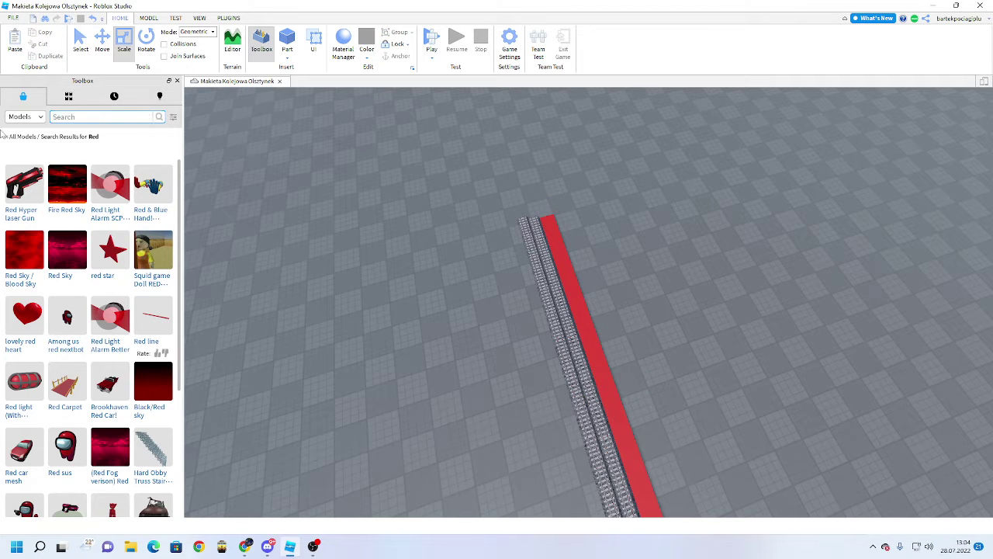
type("Whote")
key("Return")
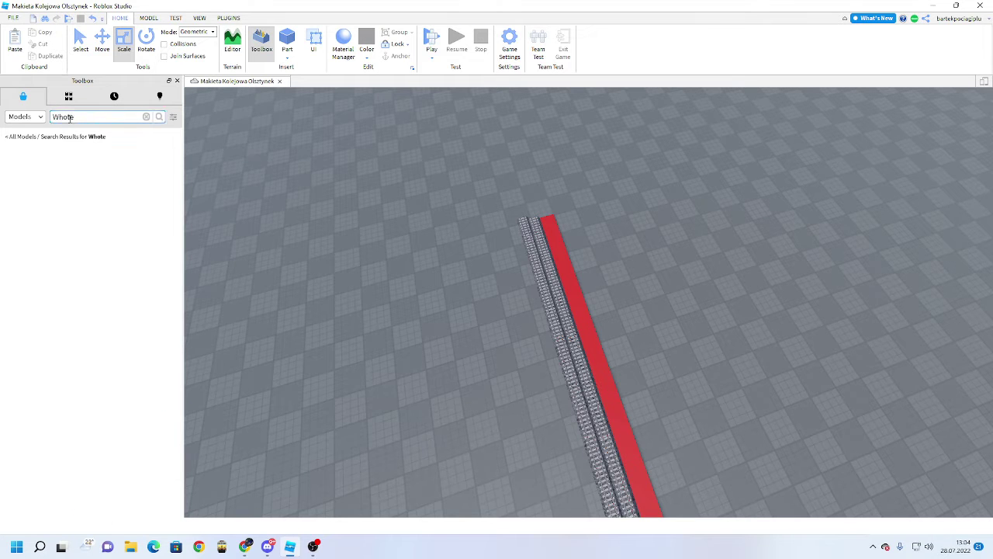
key("BackSpace")
type("i")
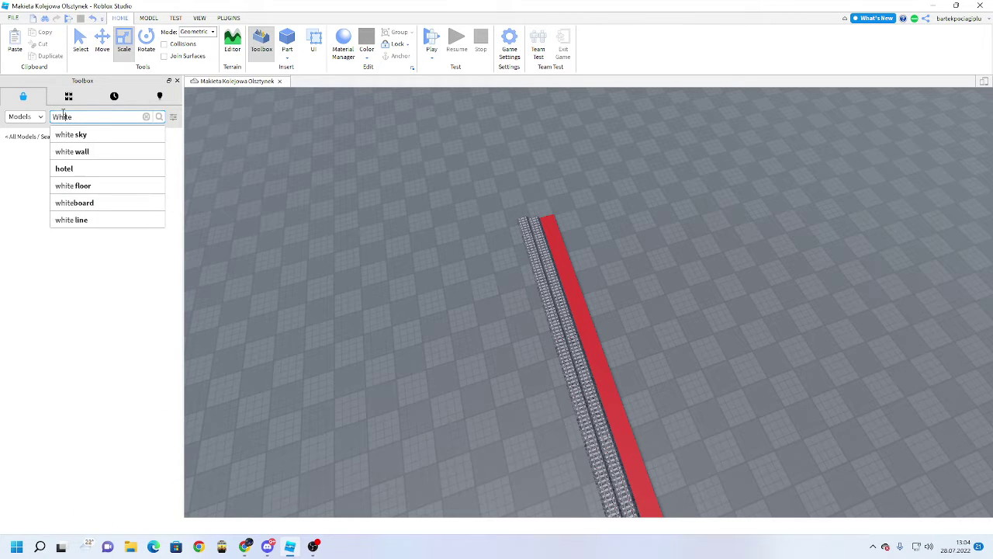
key("Return")
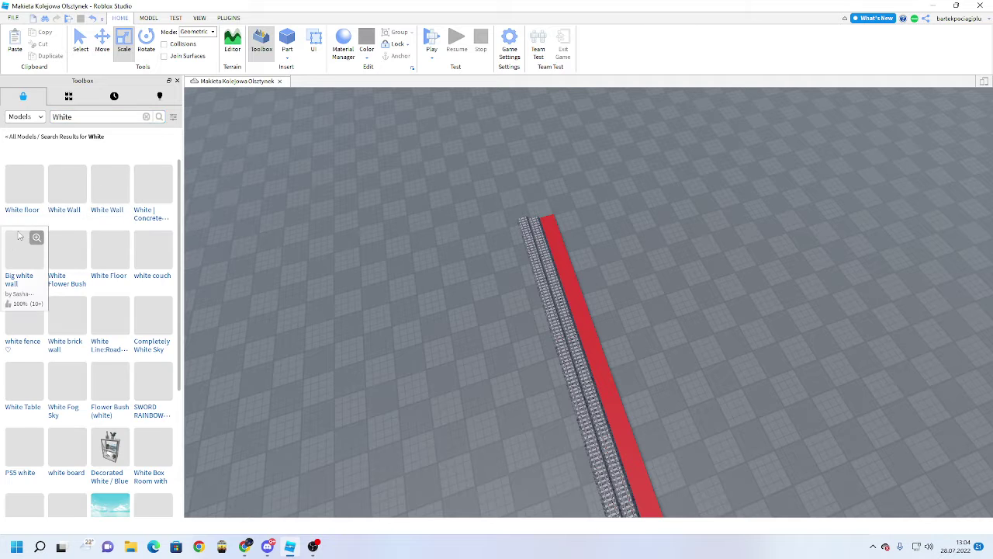
left_click(94, 213)
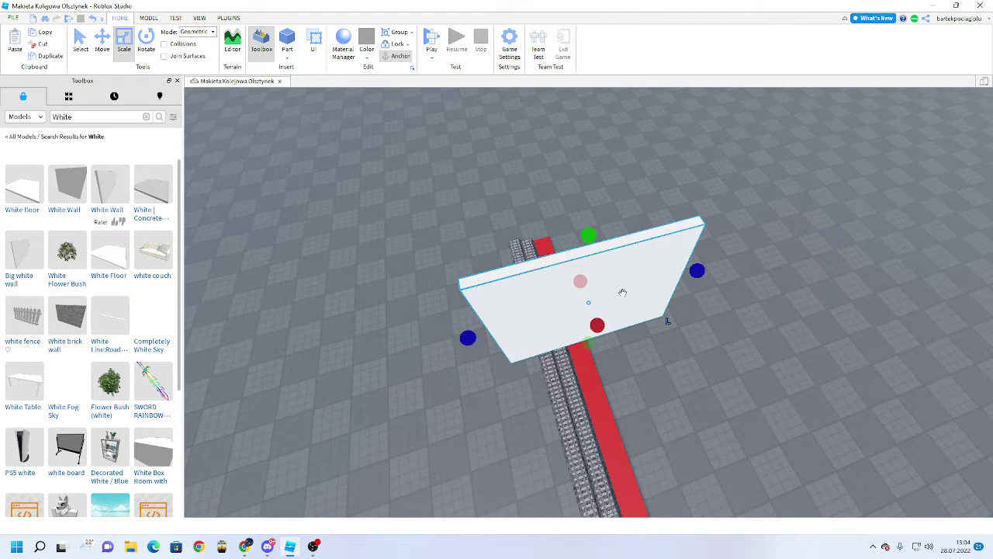
Shrink the white wall to a small flat tile and place it on the end of the red platform.
left_click_drag(587, 235, 590, 329)
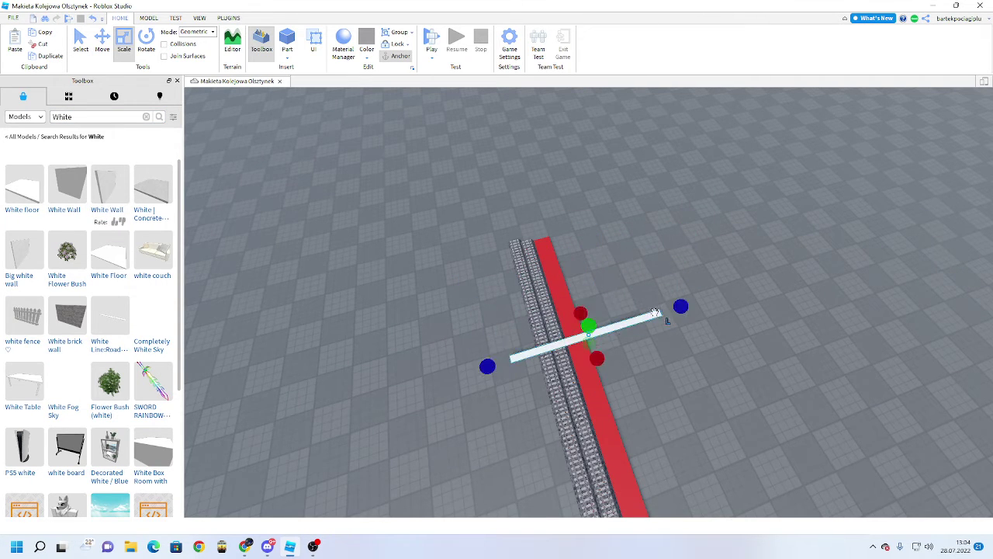
left_click_drag(680, 306, 539, 329)
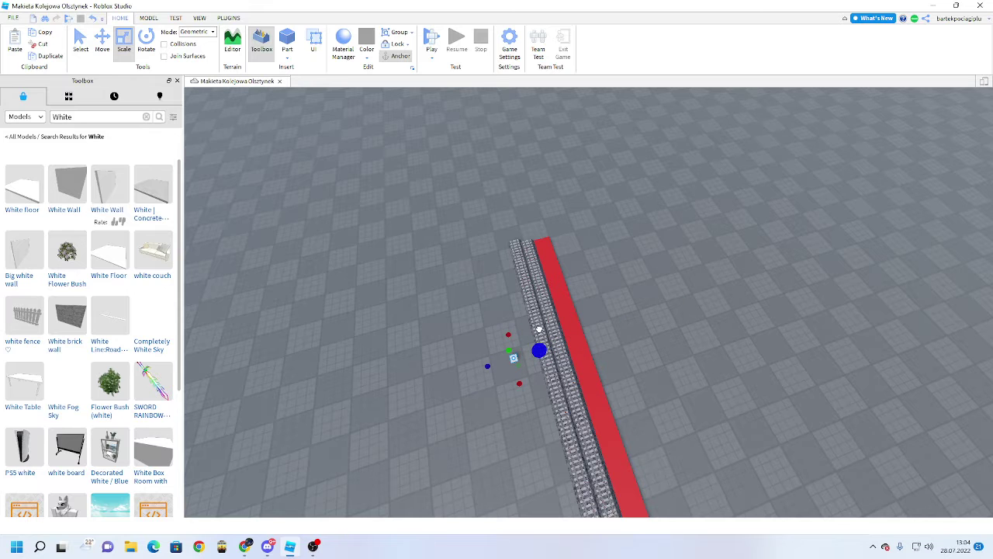
left_click(412, 335)
left_click(513, 356)
left_click(546, 243)
left_click(697, 213)
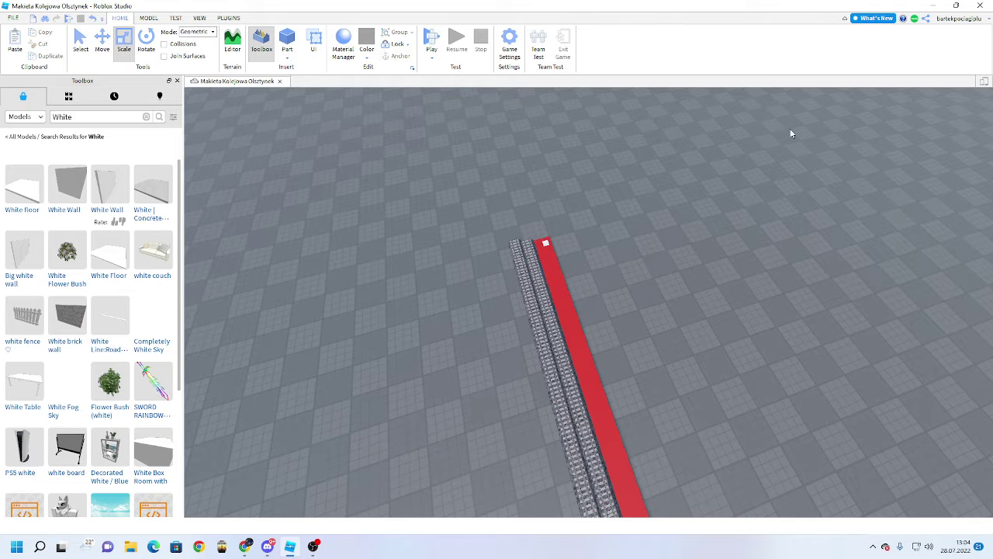
Move the white tile to the end edge of the red platform, near the side away from the tracks.
right_click_drag(684, 300, 684, 303)
key("w")
key("w")
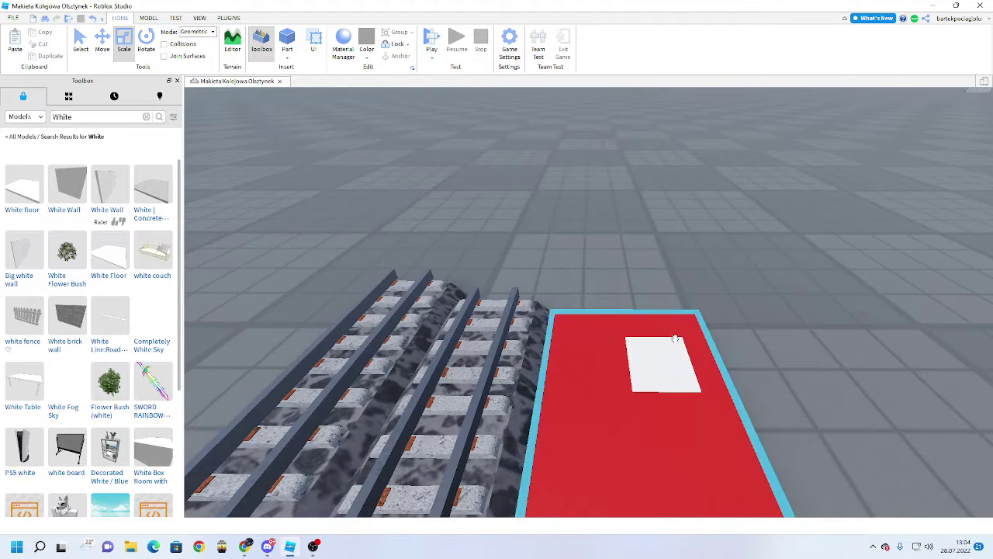
left_click_drag(666, 359, 673, 322)
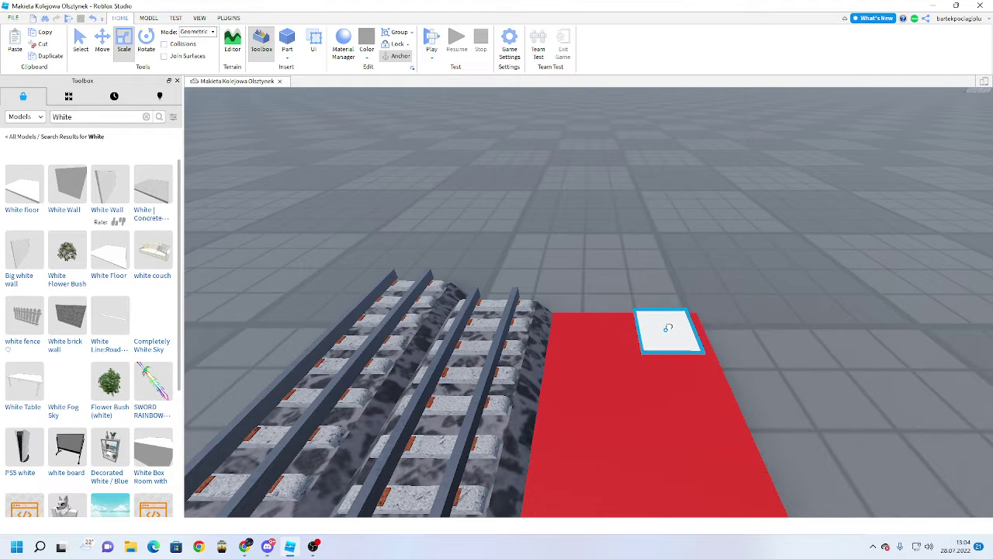
left_click(674, 324)
left_click(629, 251)
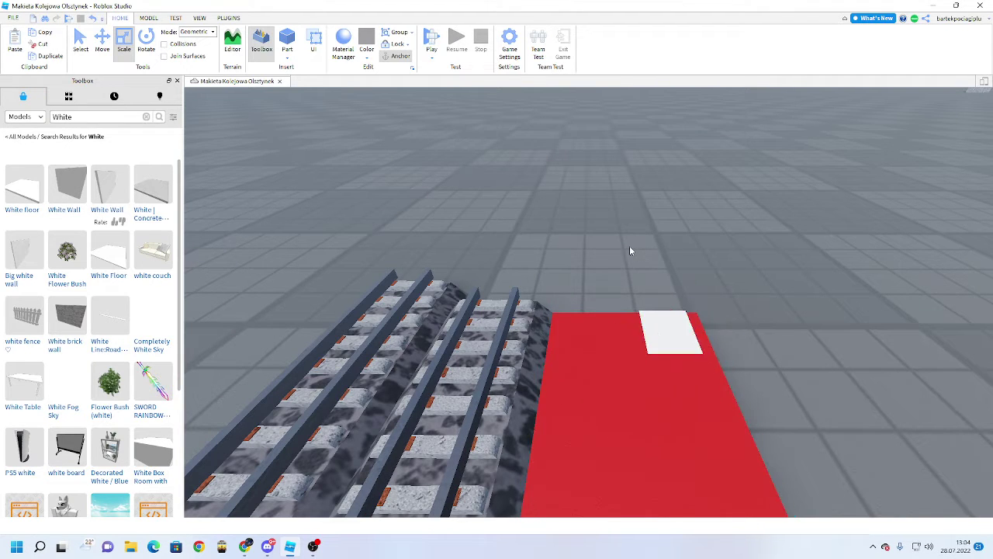
Stretch the white tile into a stripe along the full length of the red platform.
right_click_drag(630, 251, 615, 251)
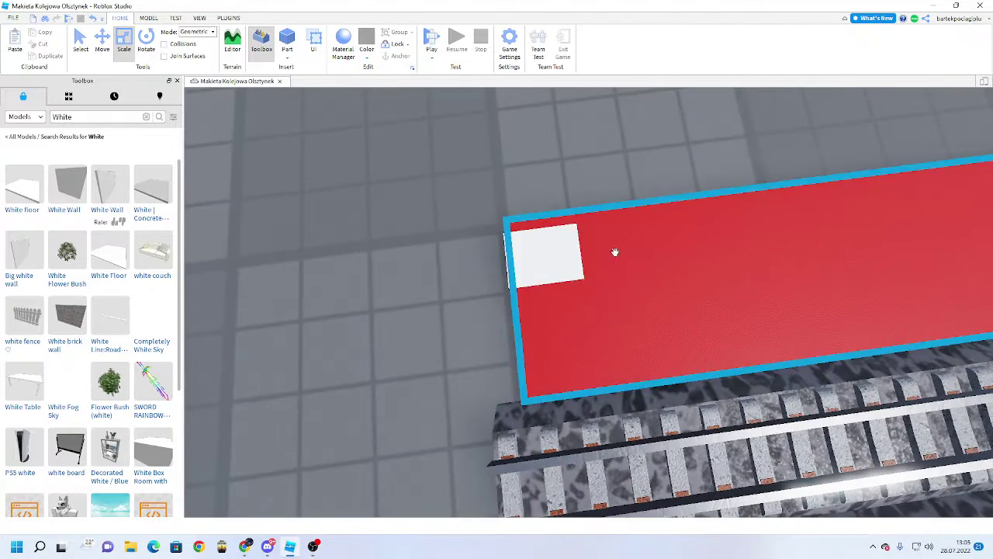
left_click(570, 265)
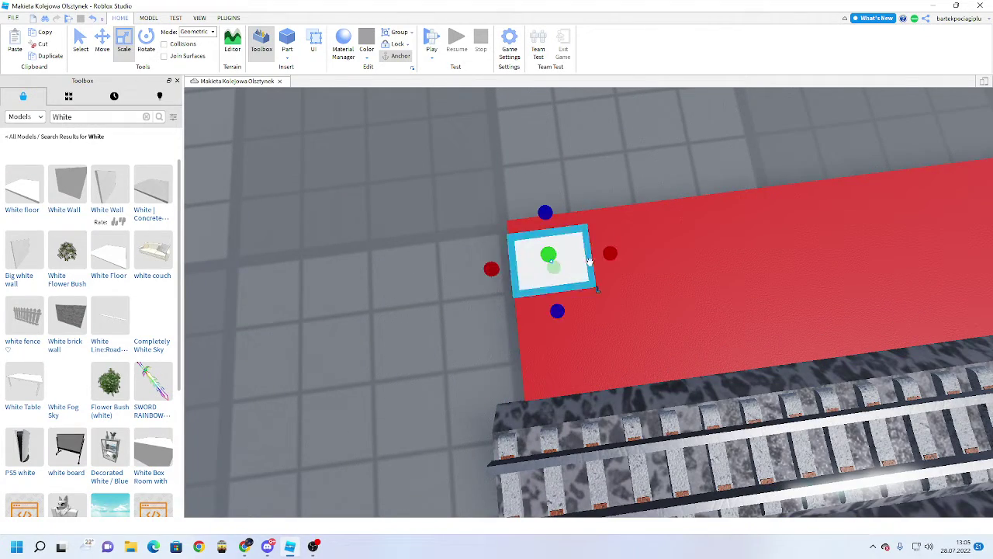
left_click_drag(604, 259, 574, 271)
key("s")
key("d")
key("d")
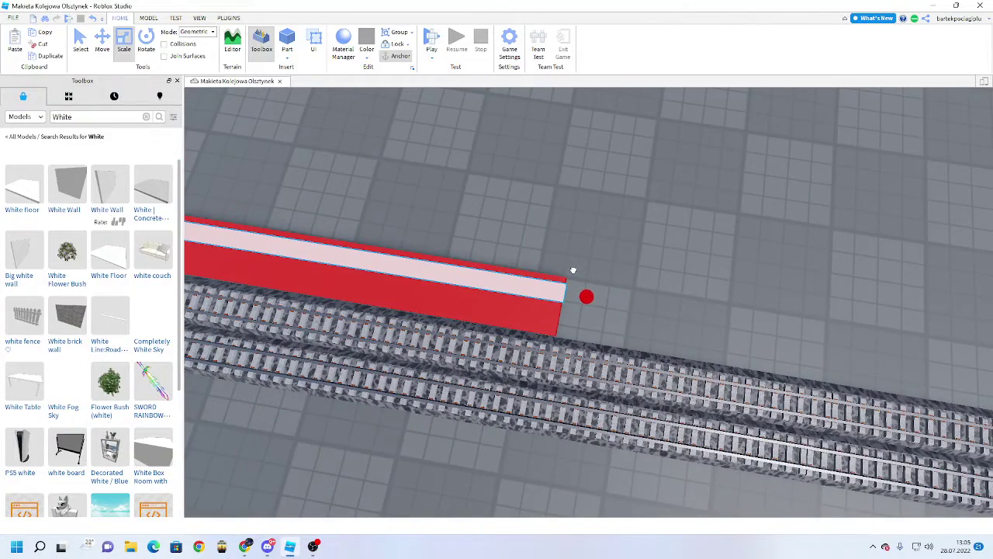
key("a")
key("s")
left_click_drag(510, 182, 510, 186)
left_click(565, 162)
scroll(565, 161, "down", 3)
key("s")
key("d")
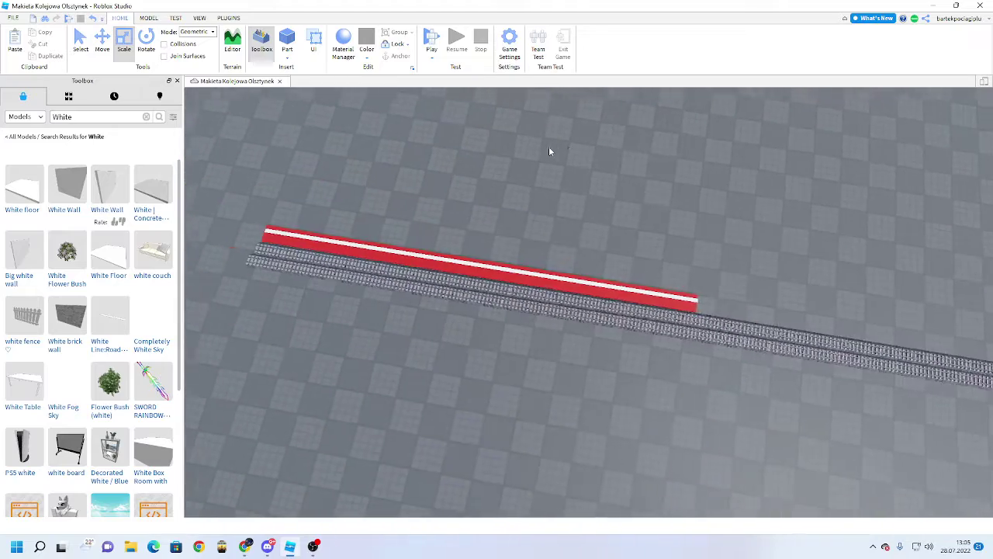
Search the Toolbox models for "Gray" and insert the Gray Floor model.
key("w")
key("a")
key("d")
key("a")
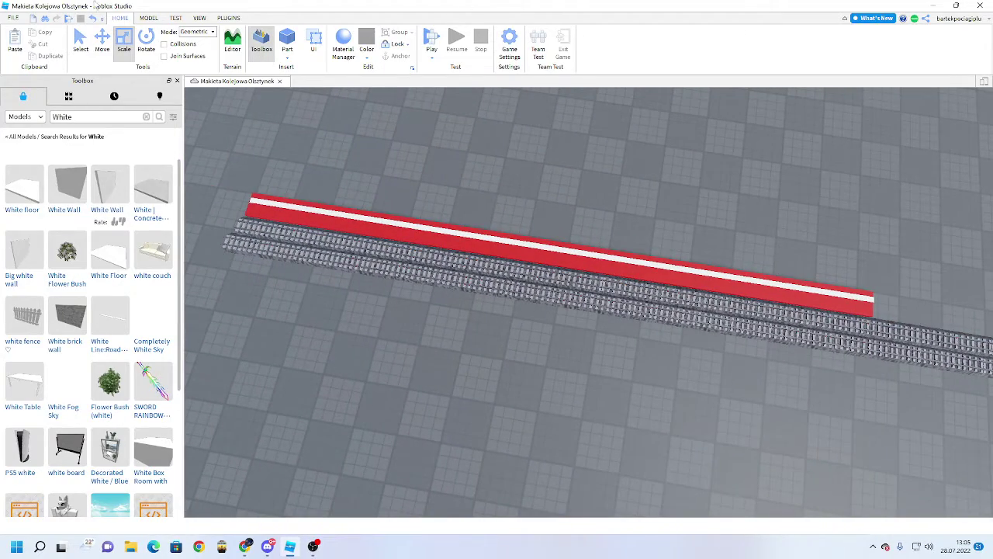
left_click(93, 117)
key("BackSpace")
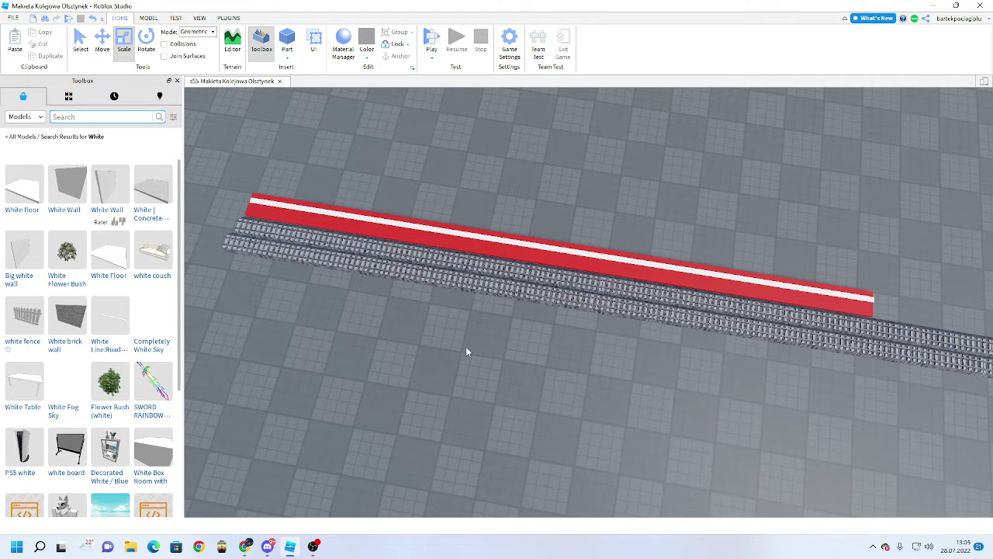
right_click_drag(467, 350, 474, 350)
scroll(474, 350, "up", 3)
scroll(474, 351, "down", 5)
key("d")
key("a")
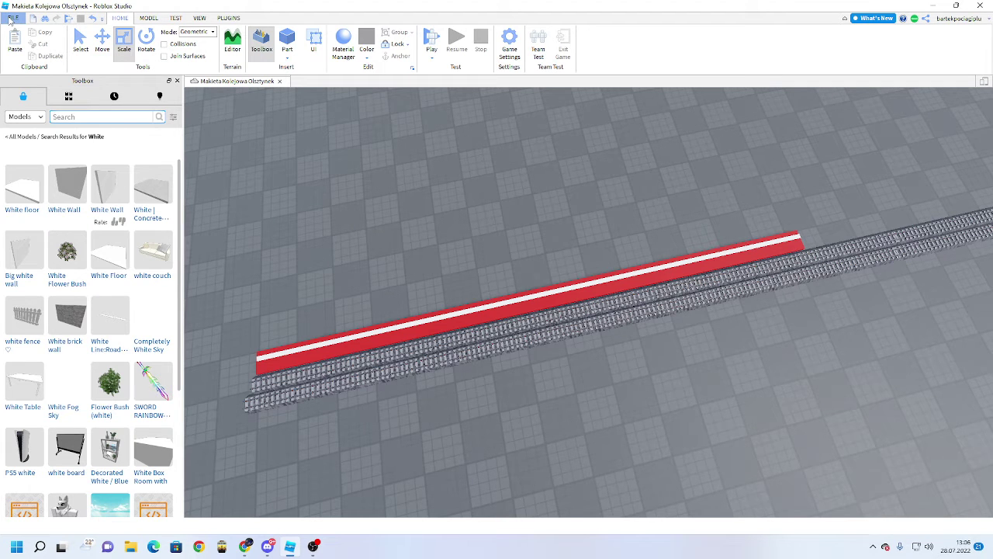
type("Gray")
key("Return")
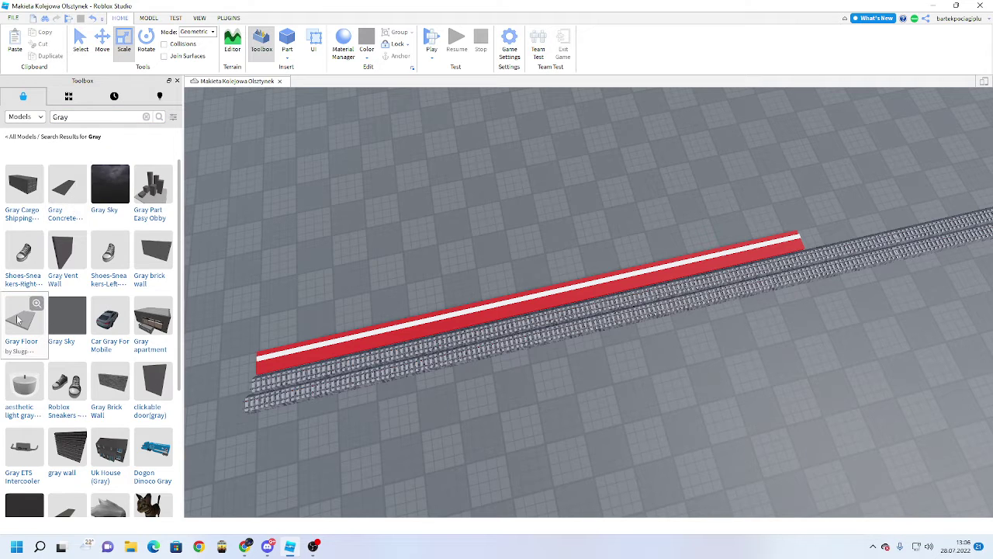
left_click(21, 320)
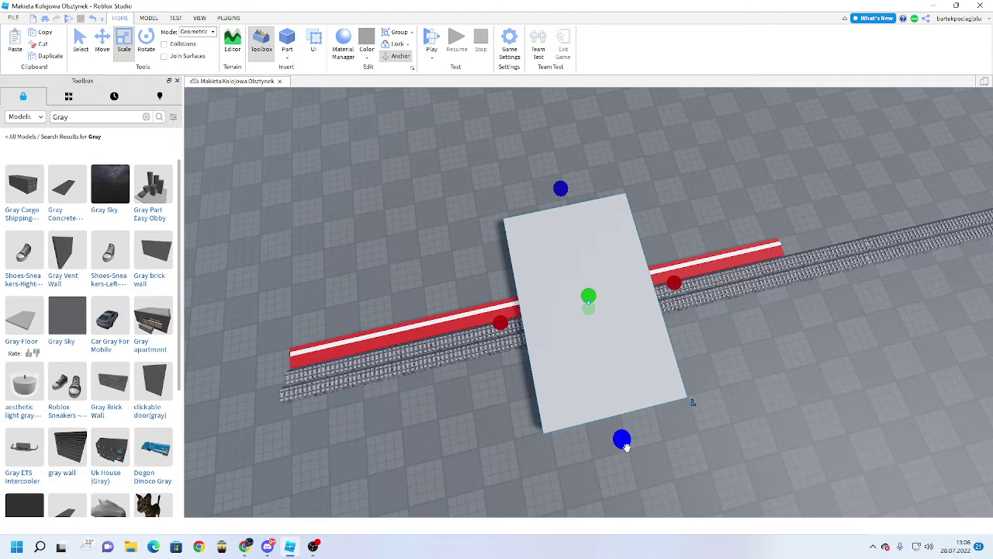
Shrink the gray floor slab to clear the tracks and move it against the back edge of the red platform near its end.
left_click_drag(622, 448, 619, 274)
scroll(575, 156, "up", 3)
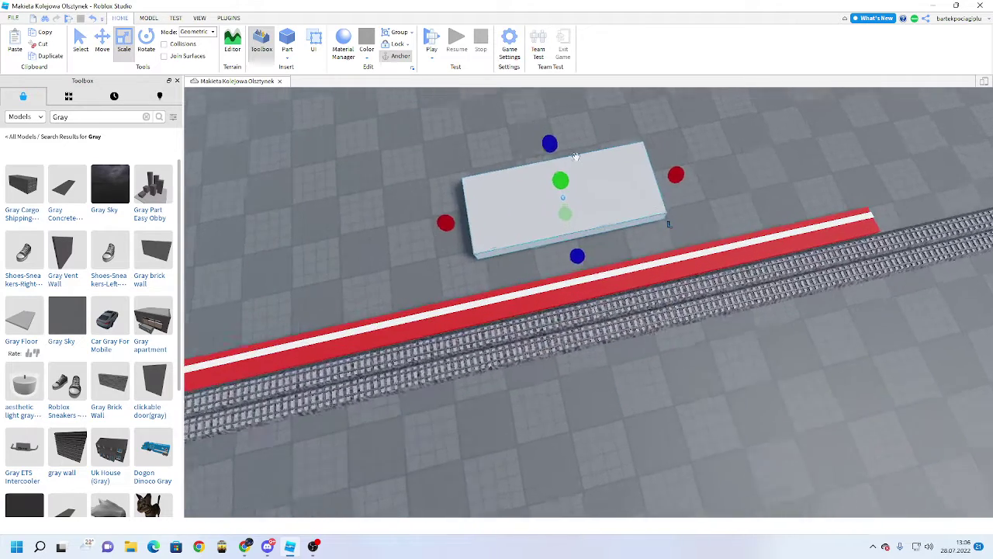
left_click_drag(575, 156, 908, 149)
Reduce the gray slab's height to bring its top level with the red platform.
right_click_drag(834, 161, 834, 164)
key("w")
left_click_drag(563, 231, 572, 246)
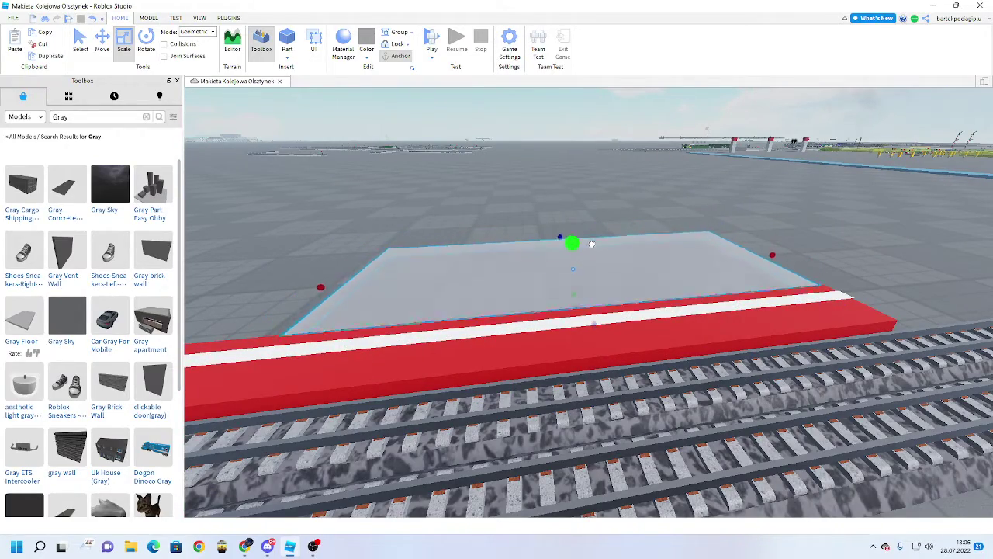
left_click_drag(589, 243, 590, 243)
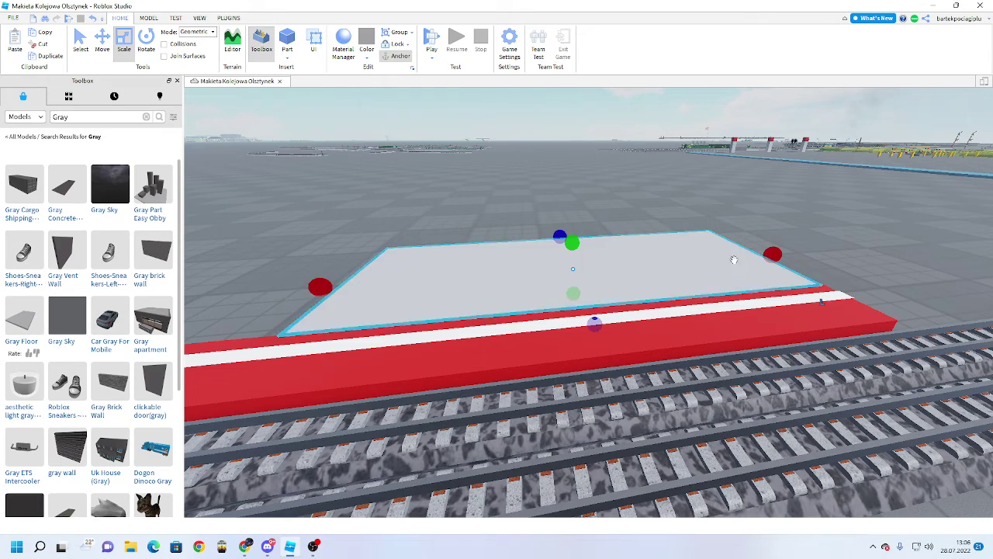
Stretch the gray slab along the full length of the red platform and make it narrower on the side away from the tracks.
key("d")
right_click_drag(735, 260, 630, 249)
left_click_drag(627, 249, 625, 249)
key("a")
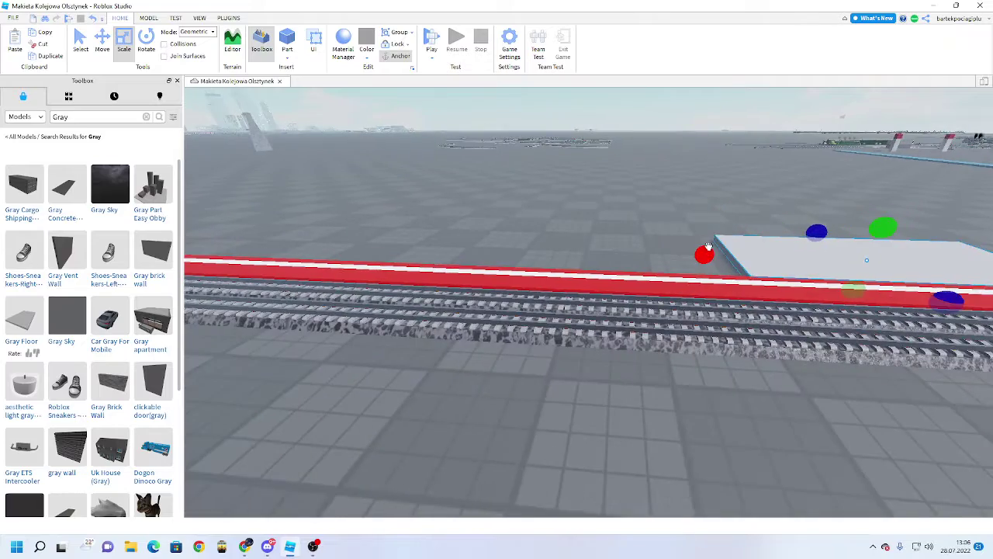
key("a")
left_click_drag(709, 247, 627, 221)
key("a")
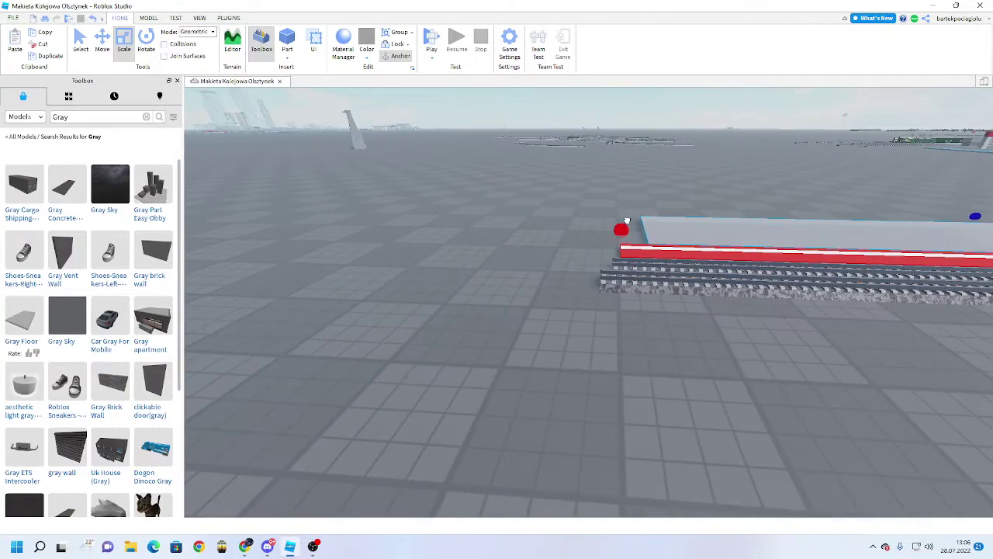
right_click_drag(602, 223, 802, 221)
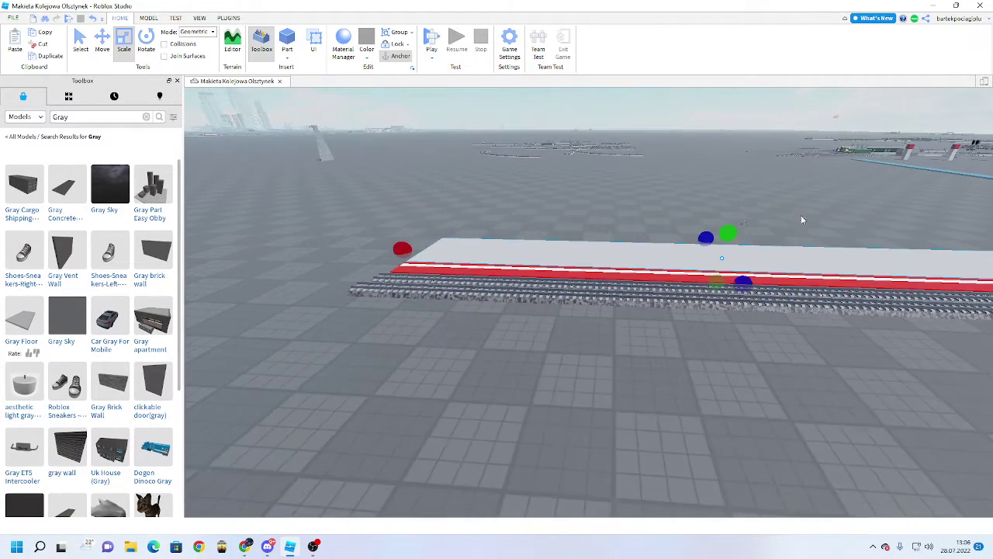
left_click_drag(707, 234, 689, 255)
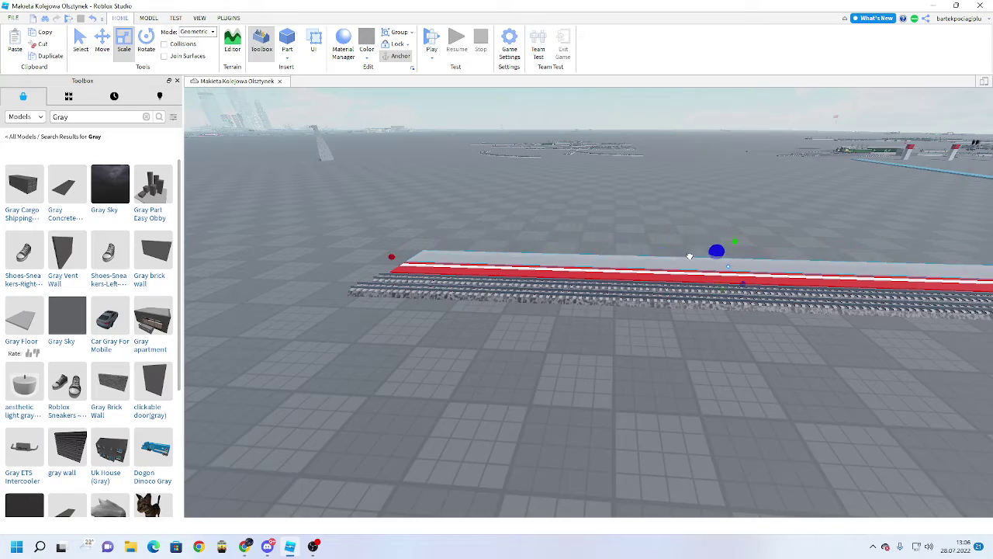
left_click(642, 223)
Examine the platform with its gray slab along its whole length and from both ends.
key("d")
right_click_drag(641, 219, 631, 246)
key("s")
key("d")
key("a")
key("w")
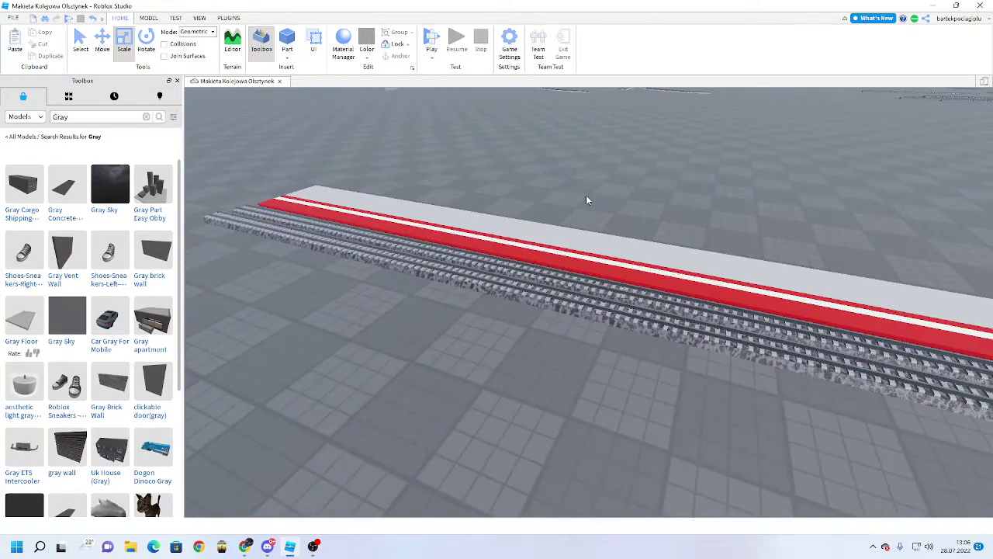
key("s")
key("d")
key("s")
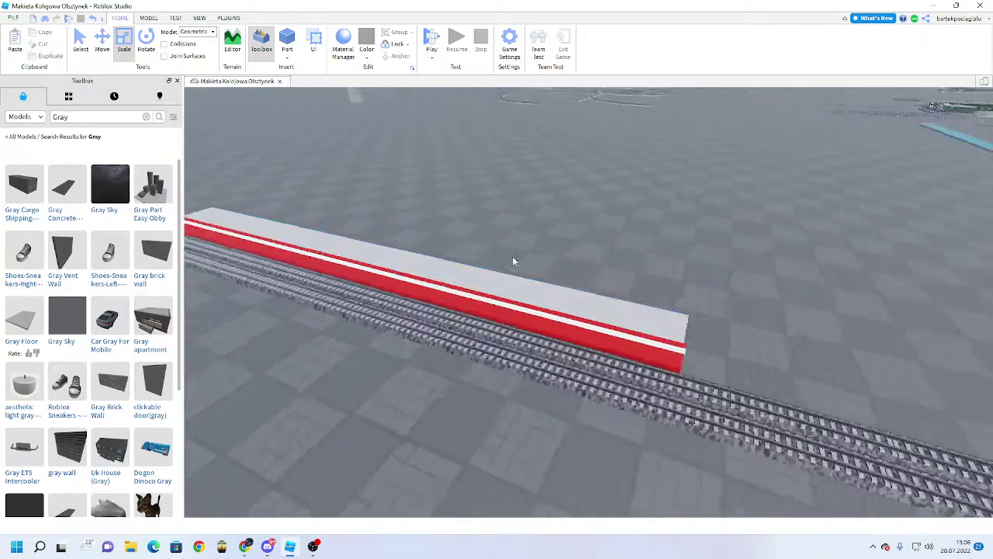
right_click_drag(512, 258, 512, 261)
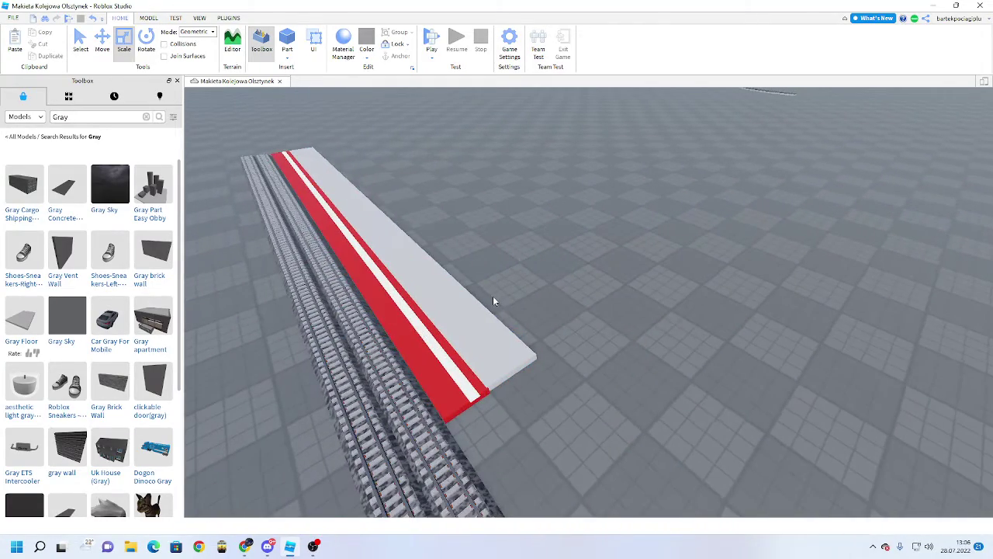
key("w")
key("a")
key("s")
right_click_drag(412, 386, 533, 304)
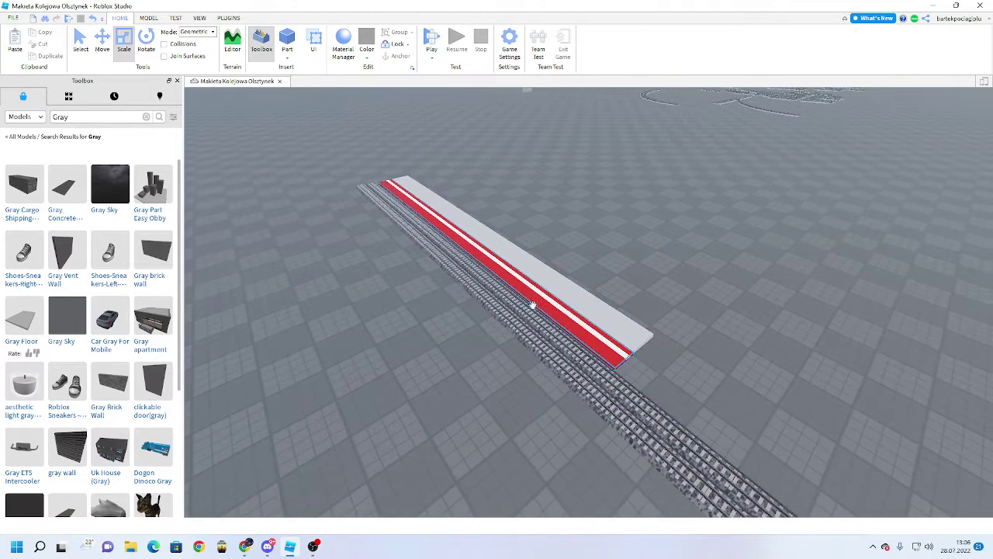
Copy the red platform base and place the copy on the opposite side of the tracks, just past the first platform's end.
right_click(570, 318)
left_click(593, 34)
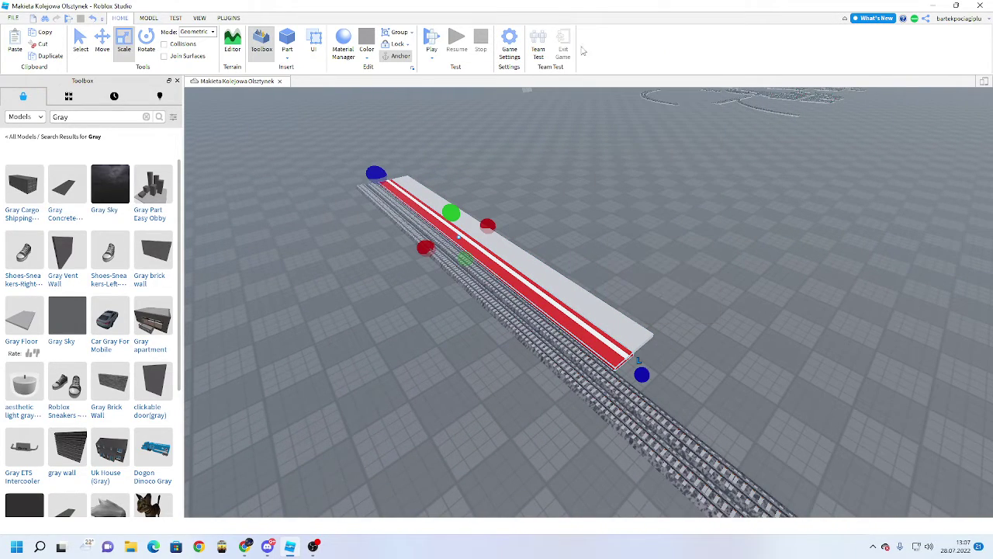
right_click(606, 351)
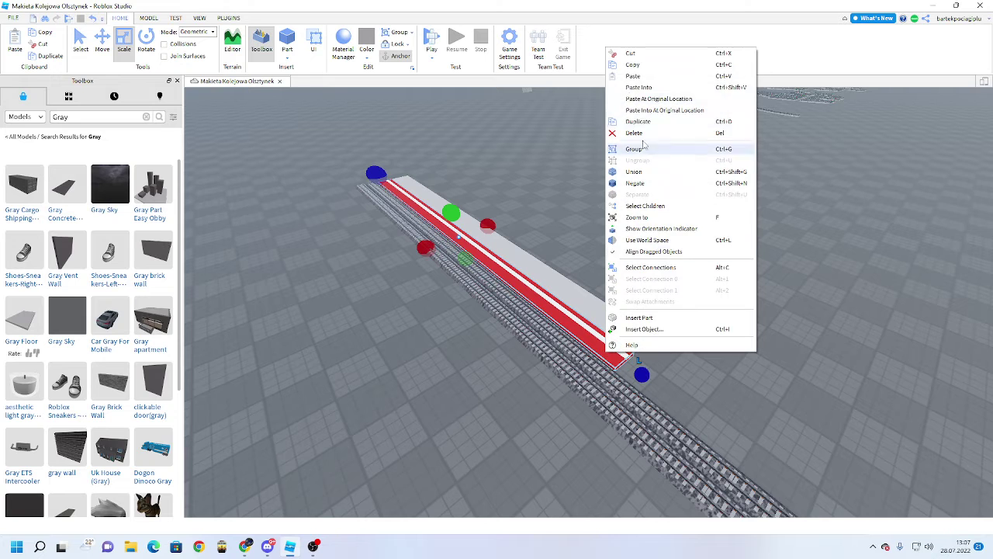
left_click(628, 78)
left_click_drag(572, 311, 714, 483)
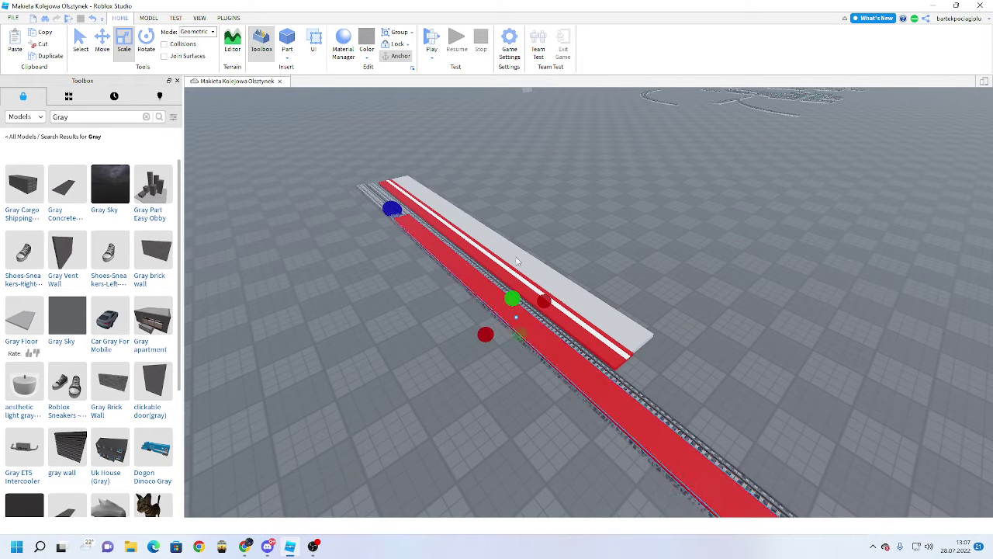
left_click_drag(439, 253, 712, 531)
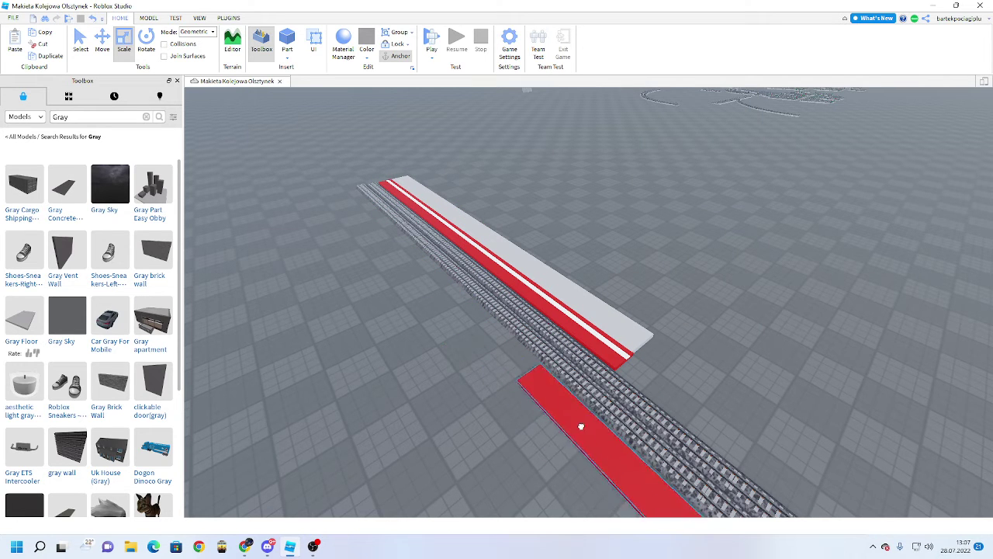
left_click_drag(580, 426, 638, 481)
right_click_drag(634, 457, 694, 360)
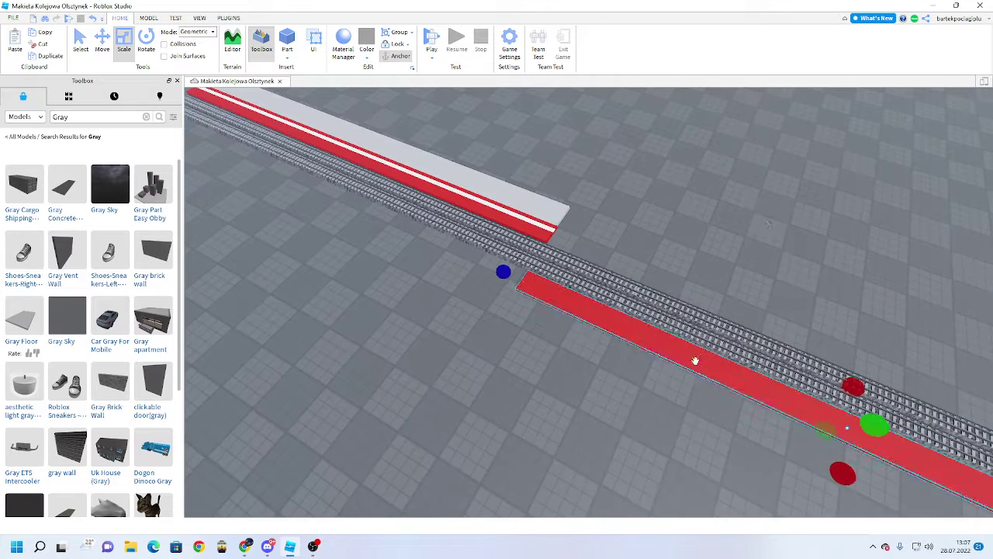
left_click(764, 212)
Copy the white stripe and place the copy on the second red platform, along the side away from the tracks.
scroll(532, 184, "up", 1)
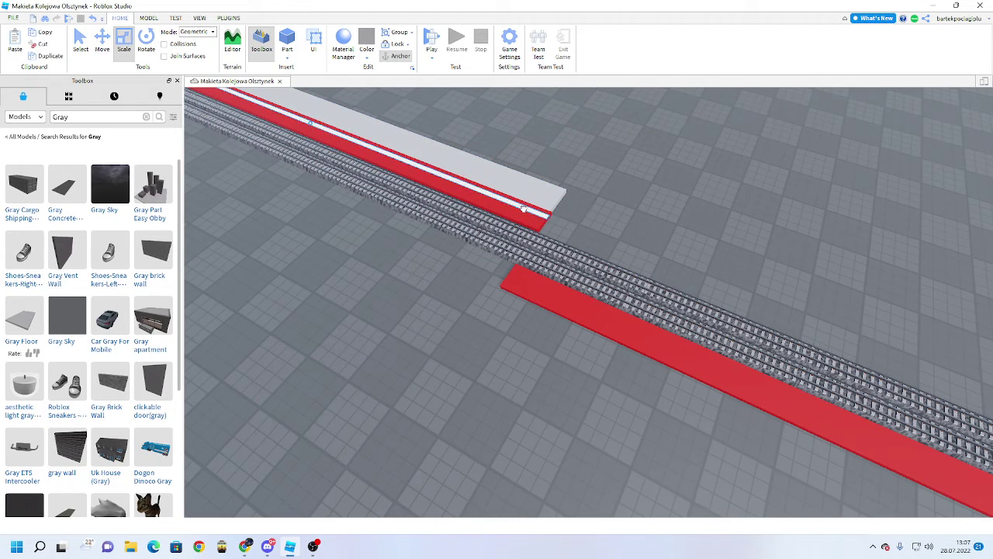
left_click(524, 208)
right_click(525, 206)
left_click(534, 224)
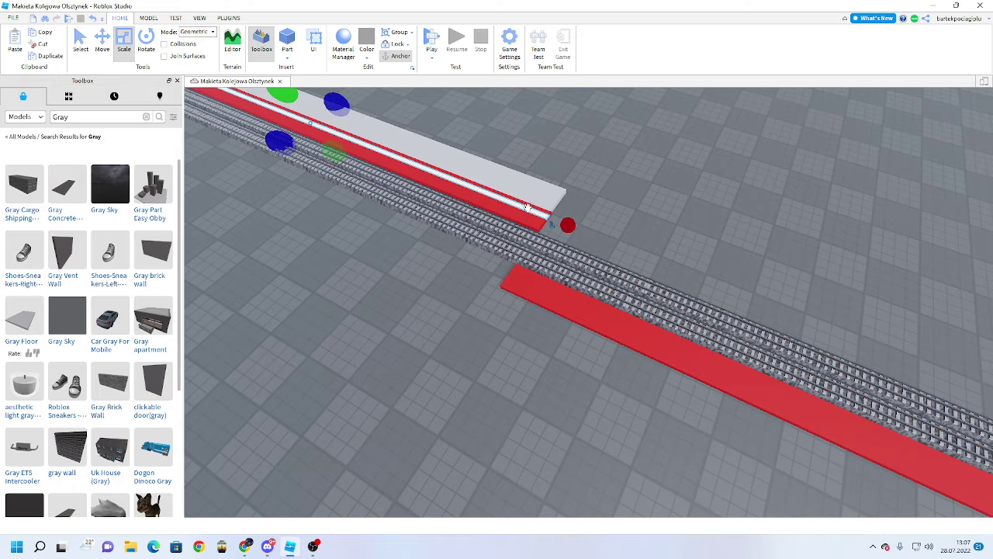
right_click_drag(528, 208, 536, 214)
right_click(547, 215)
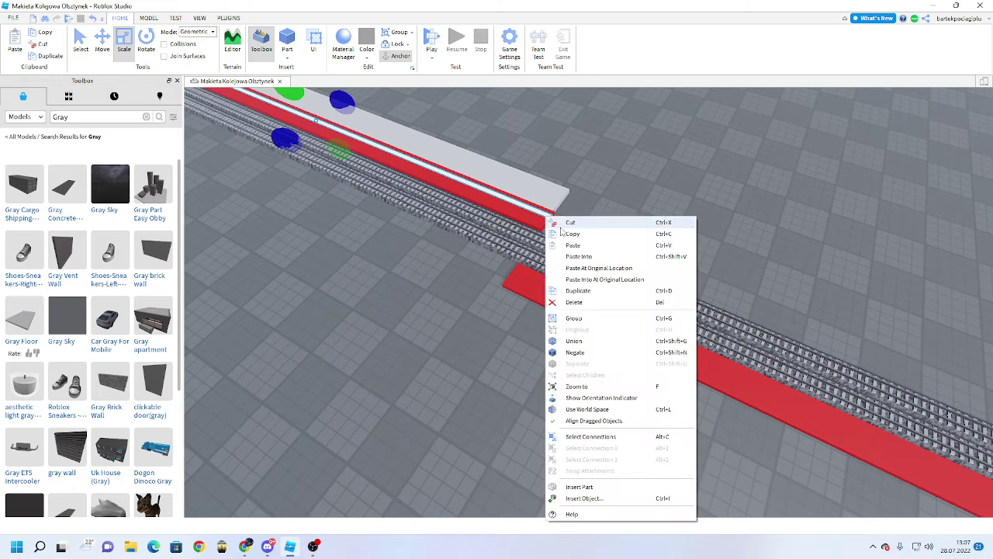
left_click(541, 204)
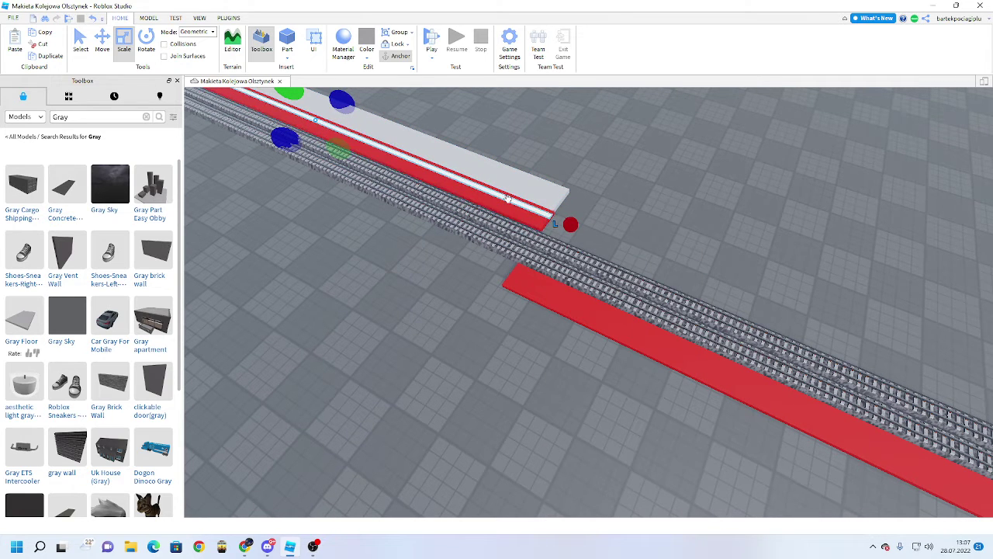
left_click_drag(510, 191, 446, 237)
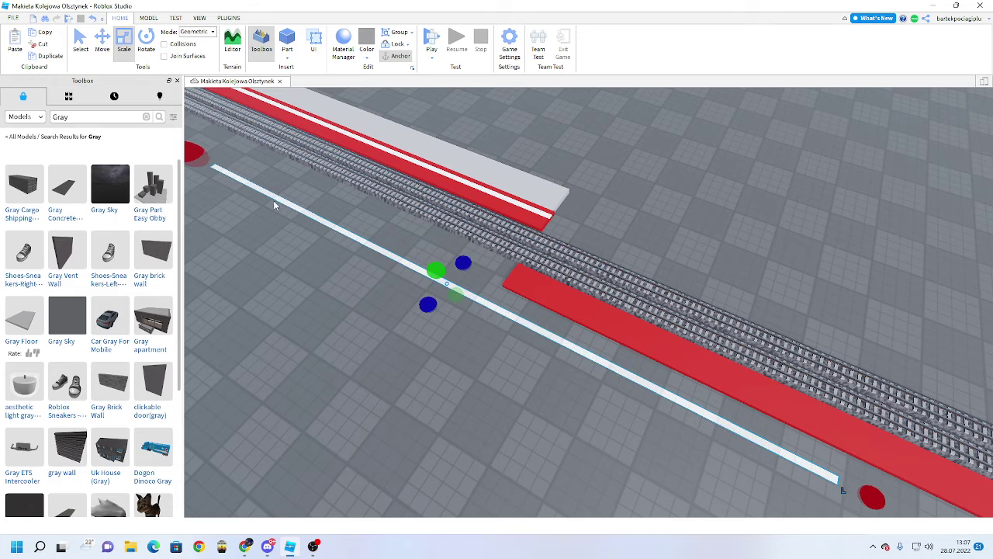
left_click_drag(275, 204, 581, 313)
left_click(481, 351)
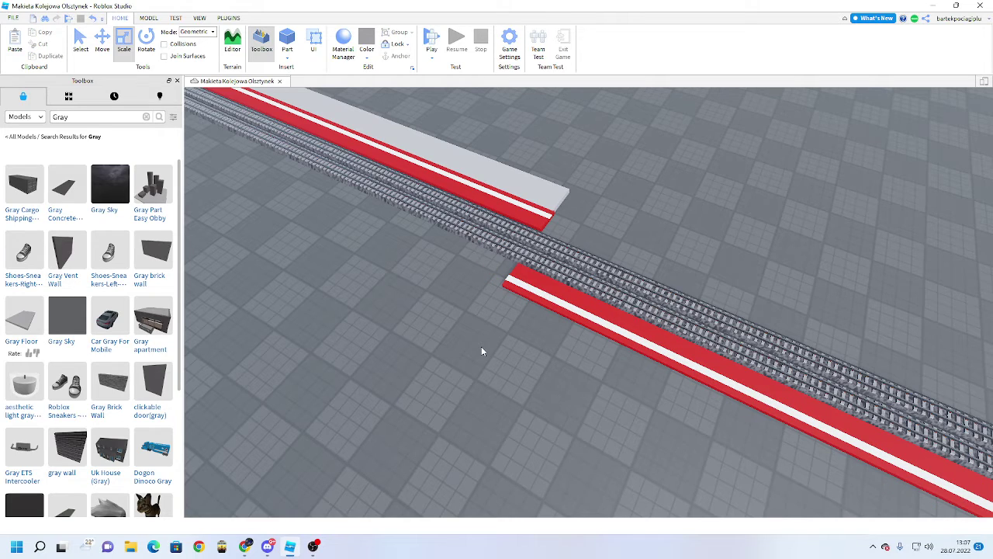
Copy the gray slab and place the copy along the back edge of the second red platform.
scroll(431, 347, "down", 2)
right_click_drag(432, 347, 431, 348)
scroll(439, 345, "down", 2)
key("d")
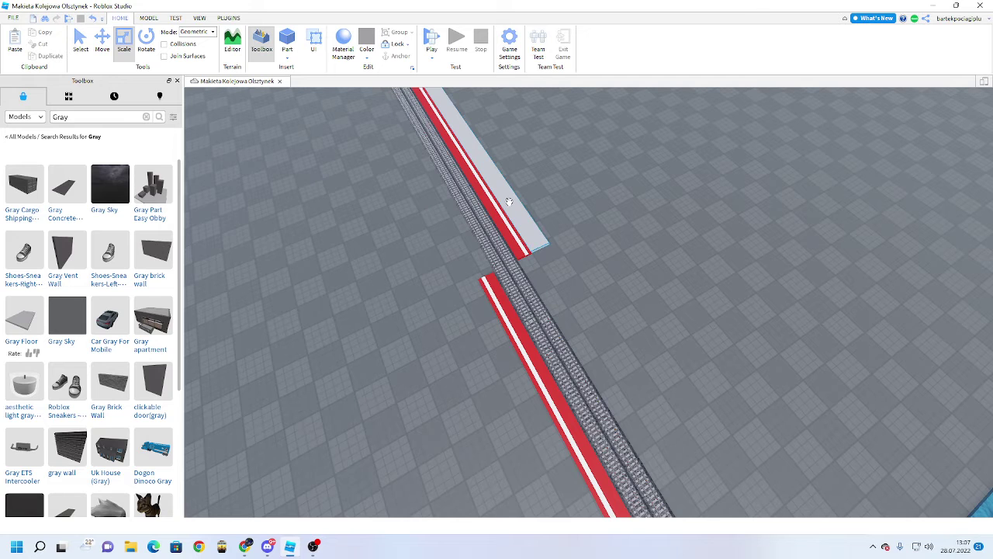
right_click(509, 202)
right_click(525, 218)
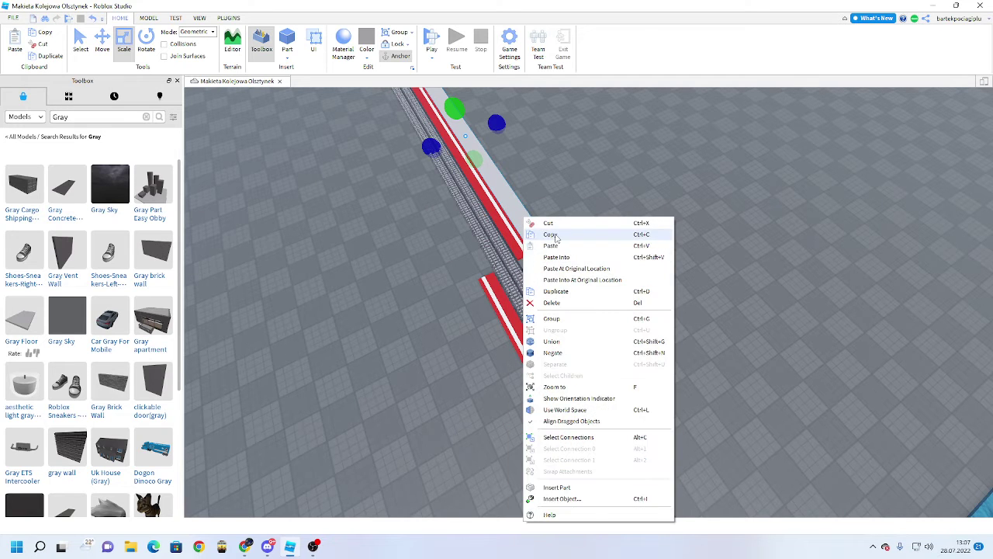
left_click(556, 236)
right_click(522, 232)
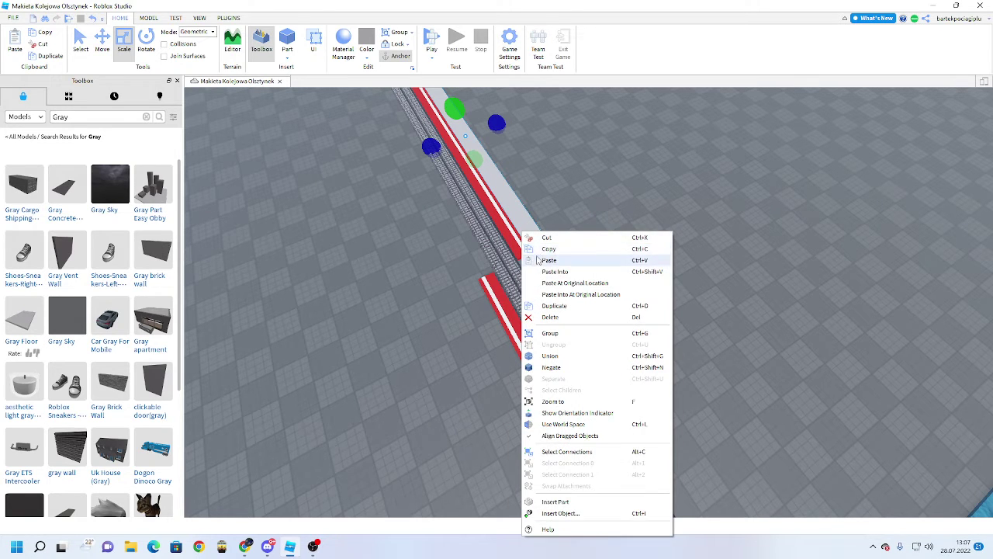
left_click(540, 262)
left_click_drag(518, 216, 455, 470)
left_click_drag(398, 202, 477, 335)
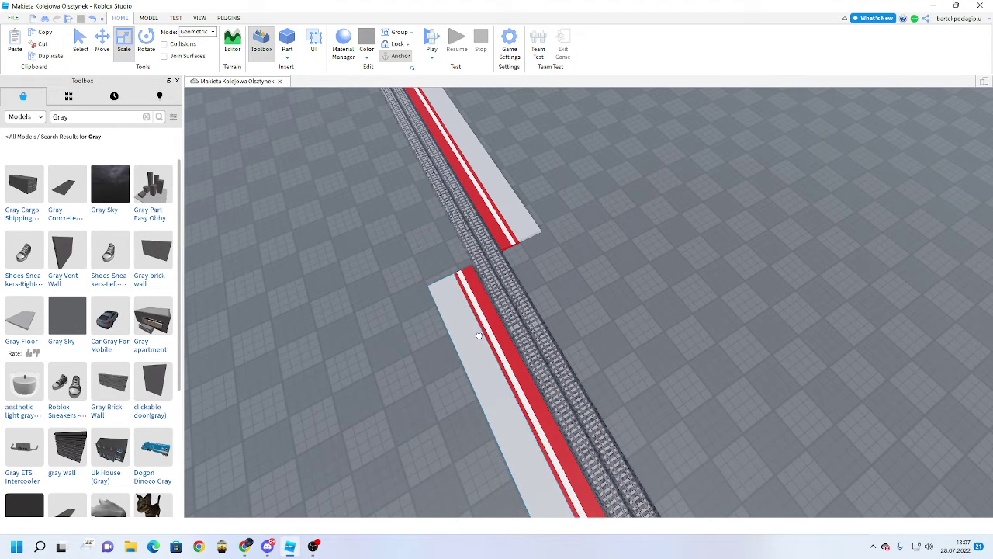
Shorten the second platform's gray slab and red base so that both end before the river bridge.
right_click_drag(777, 309, 777, 308)
scroll(777, 309, "up", 5)
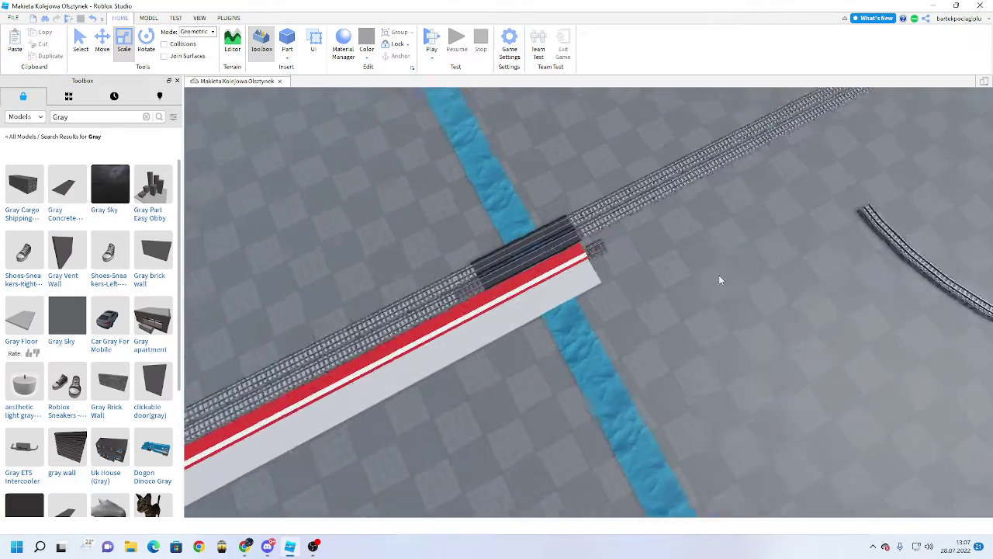
left_click_drag(585, 255, 423, 366)
left_click(492, 315)
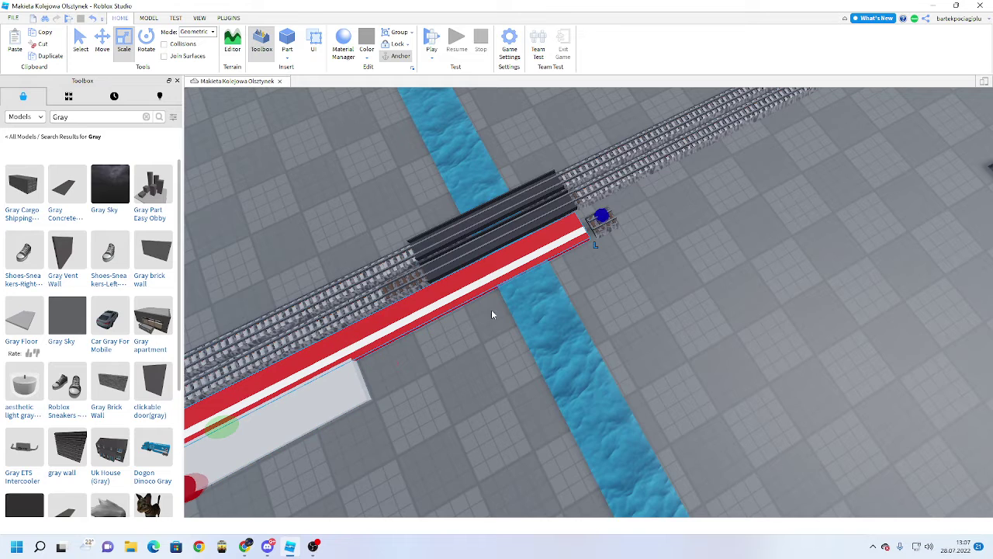
left_click_drag(603, 213, 365, 329)
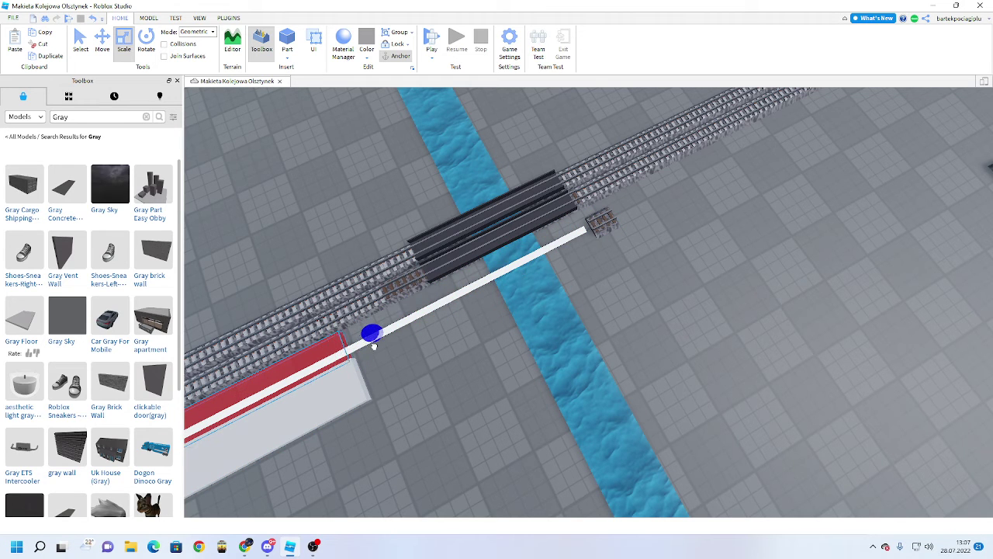
Shorten the second platform's white stripe to finish flush with the end of its red base.
left_click(498, 283)
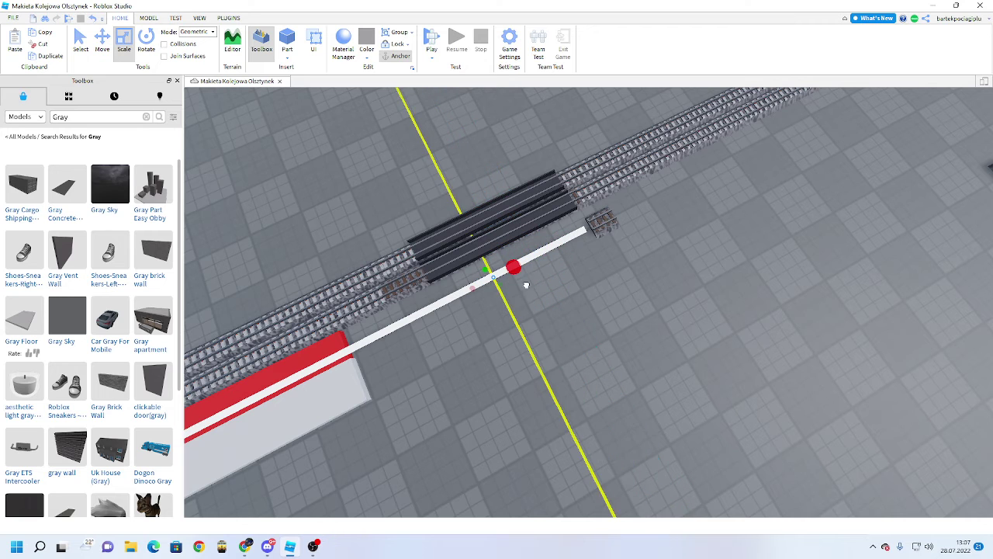
left_click_drag(526, 285, 425, 318)
key("Delete")
left_click(573, 237)
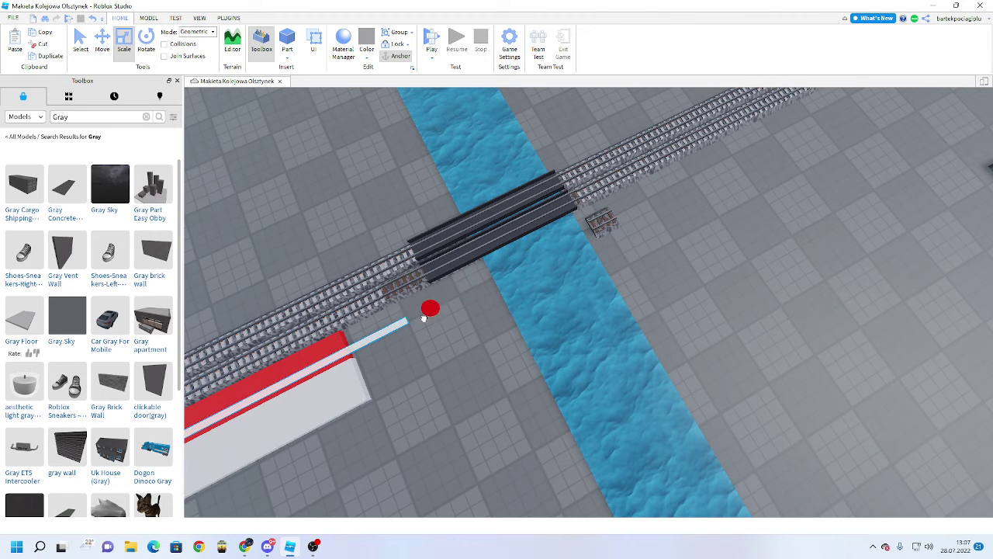
key("s")
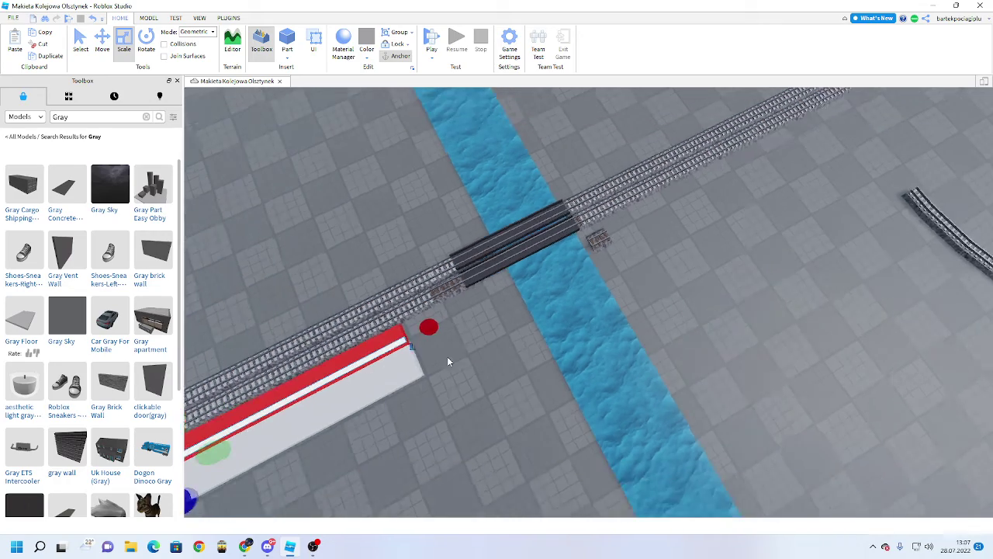
left_click(522, 388)
key("a")
right_click_drag(523, 387, 510, 388)
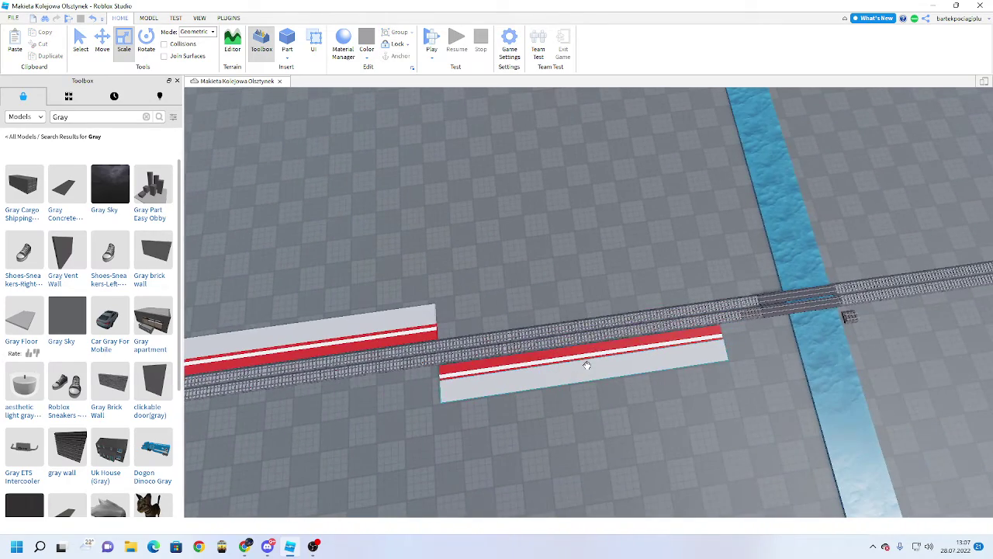
key("a")
key("s")
right_click_drag(504, 264, 499, 262)
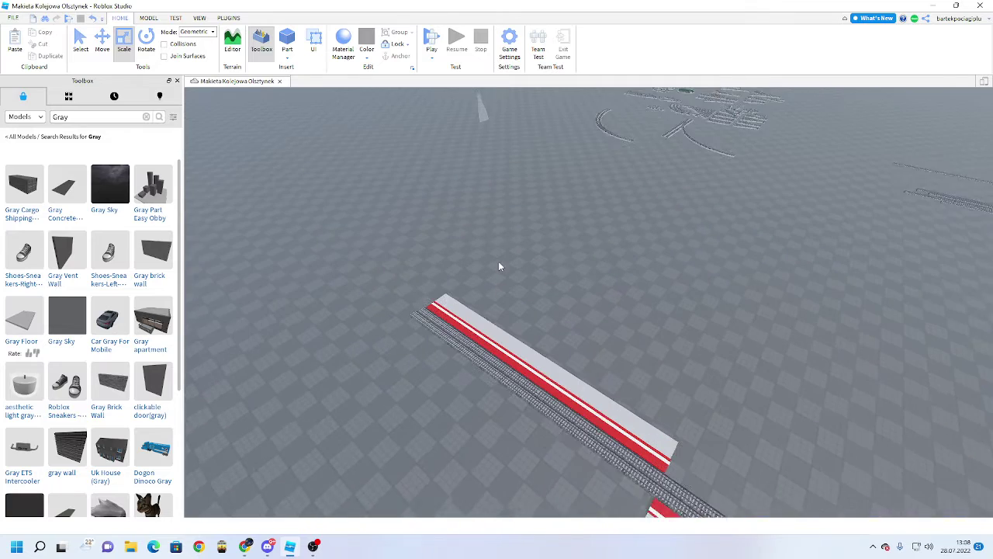
left_click(312, 545)
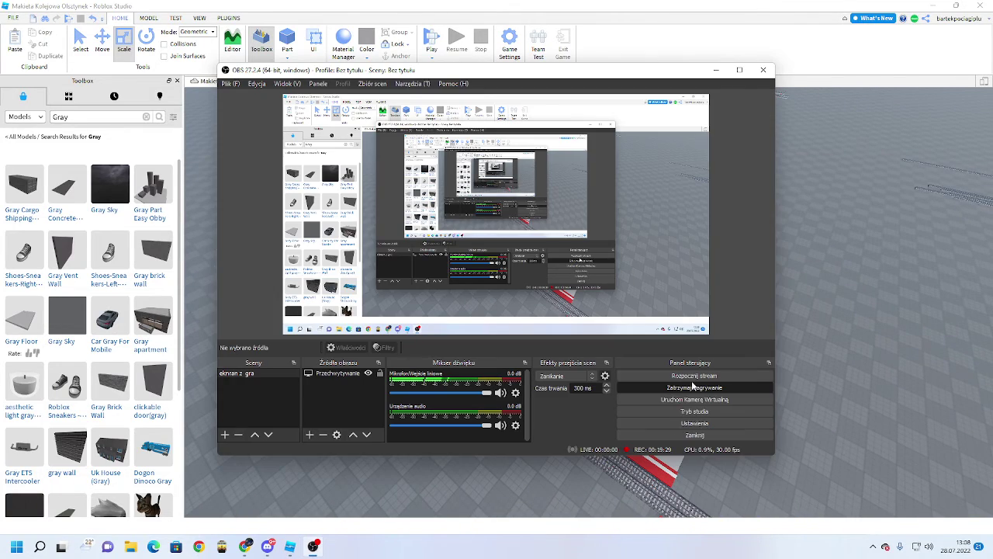